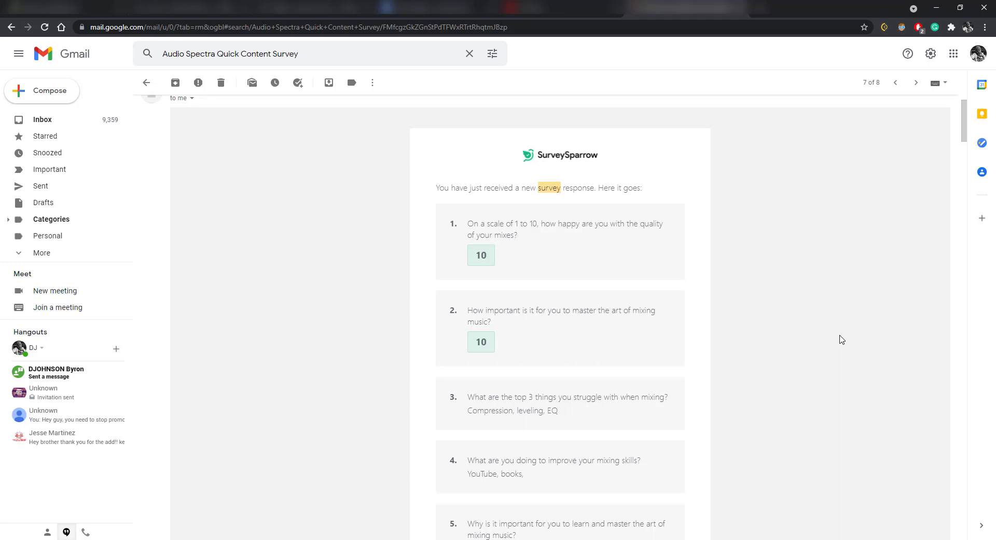
Step: Scroll the survey replies and highlight the answer 'Compression, leveling, EQ', then 'Compression' and 'leveling'
scroll(841, 339, down, 1)
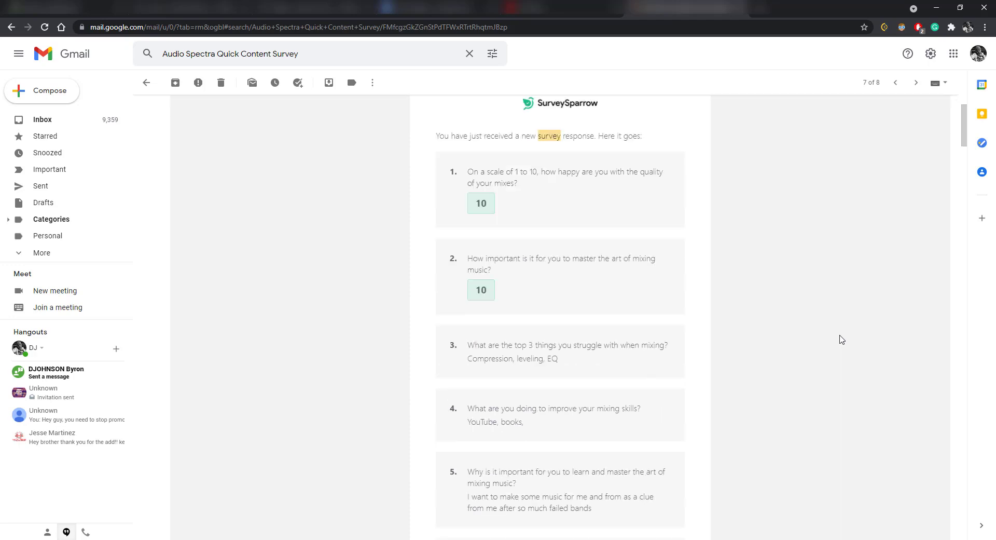
scroll(842, 339, down, 1)
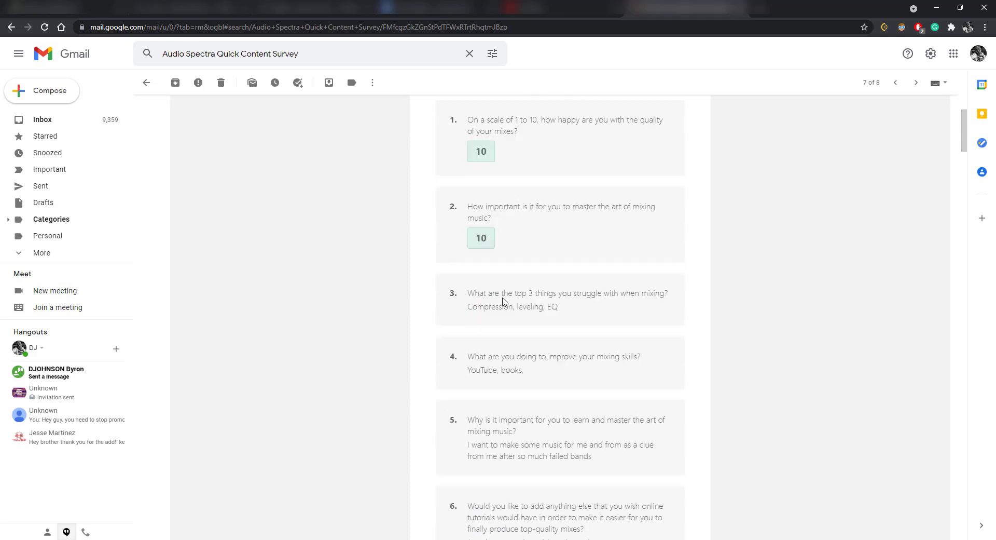
drag(472, 307, 558, 316)
click(470, 307)
drag(467, 306, 508, 307)
drag(516, 307, 558, 309)
Step: Scroll further and highlight the answer about avoiding clipping
scroll(732, 323, down, 10)
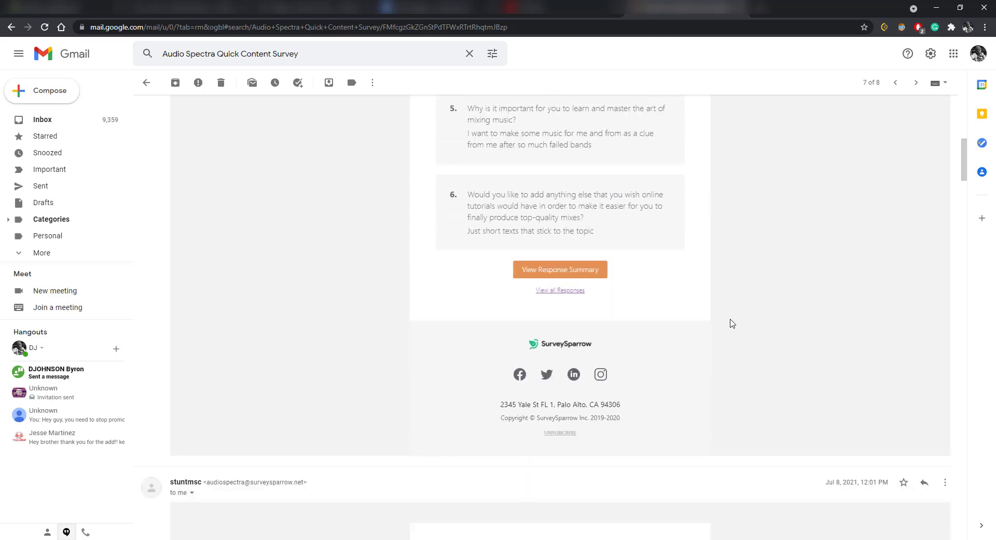
scroll(732, 323, down, 4)
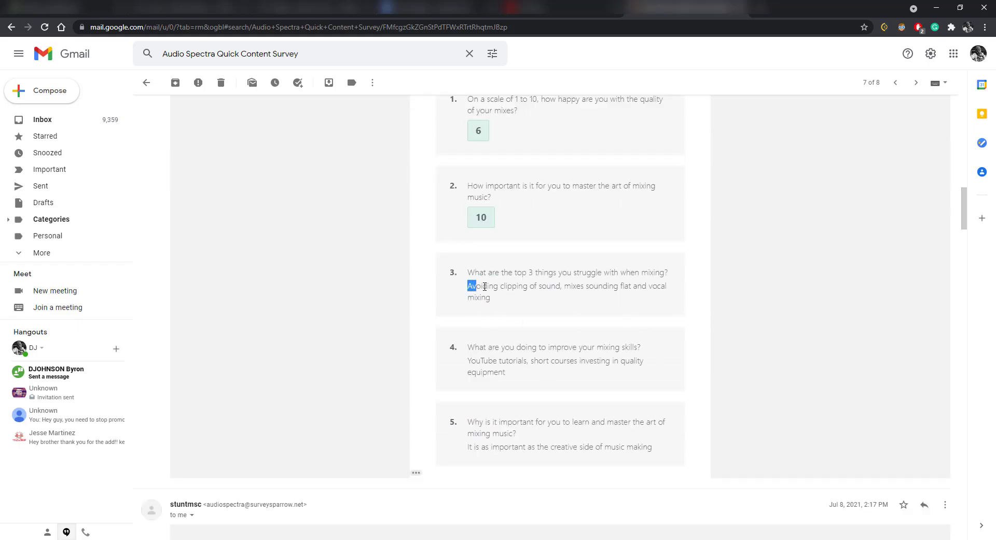
drag(484, 286, 554, 287)
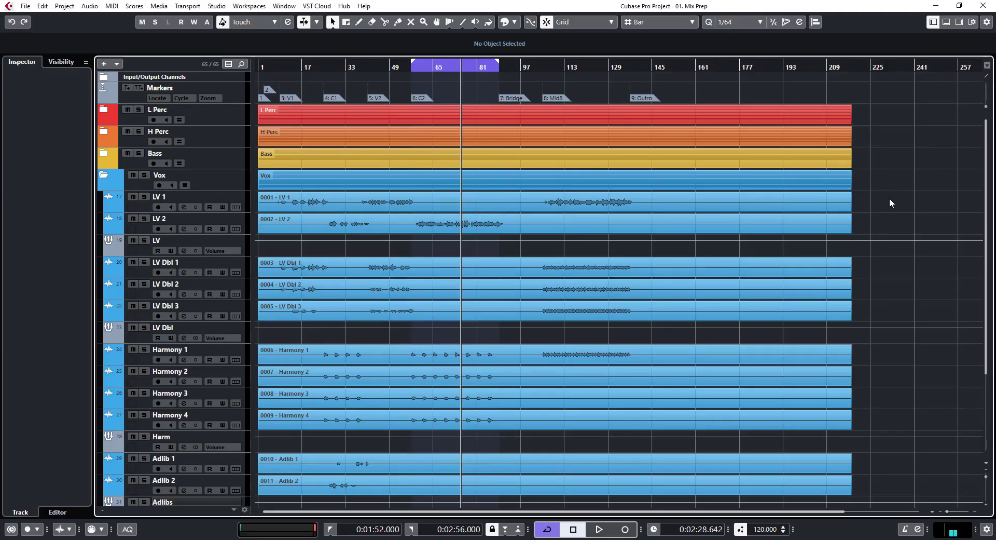
Step: Load Analyzer > VU Meter Stereo into Stereo Out's first insert and show its meter
key(F3)
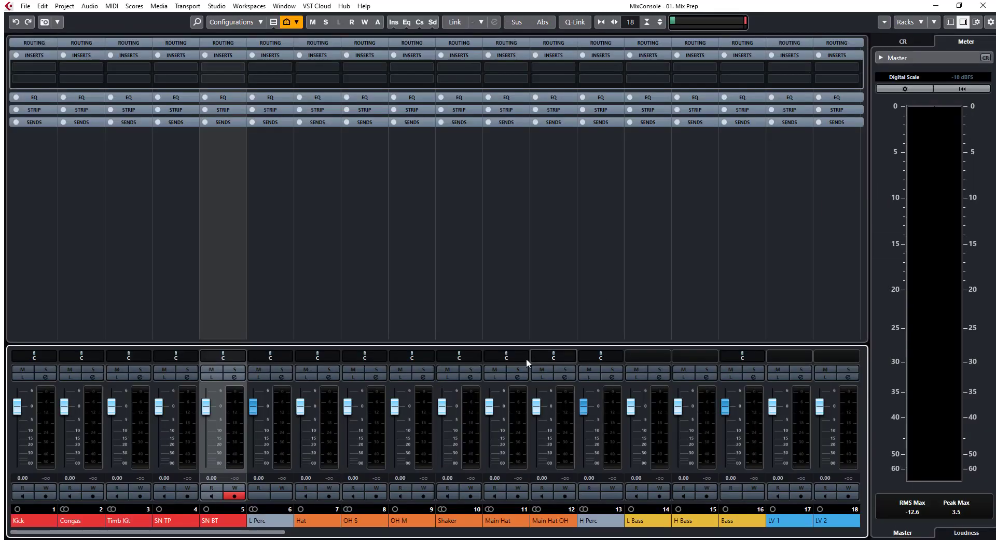
drag(187, 532, 786, 531)
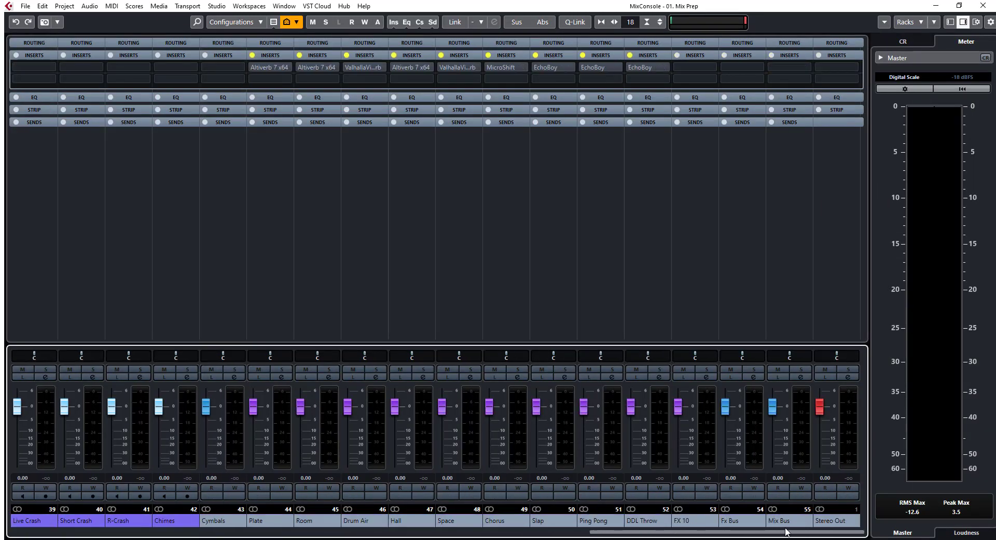
click(851, 161)
click(851, 67)
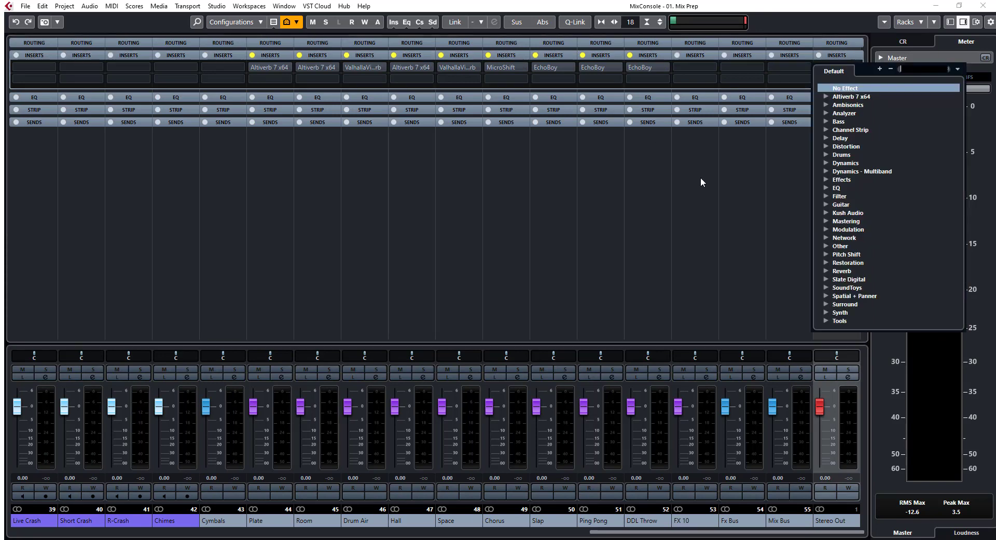
click(826, 113)
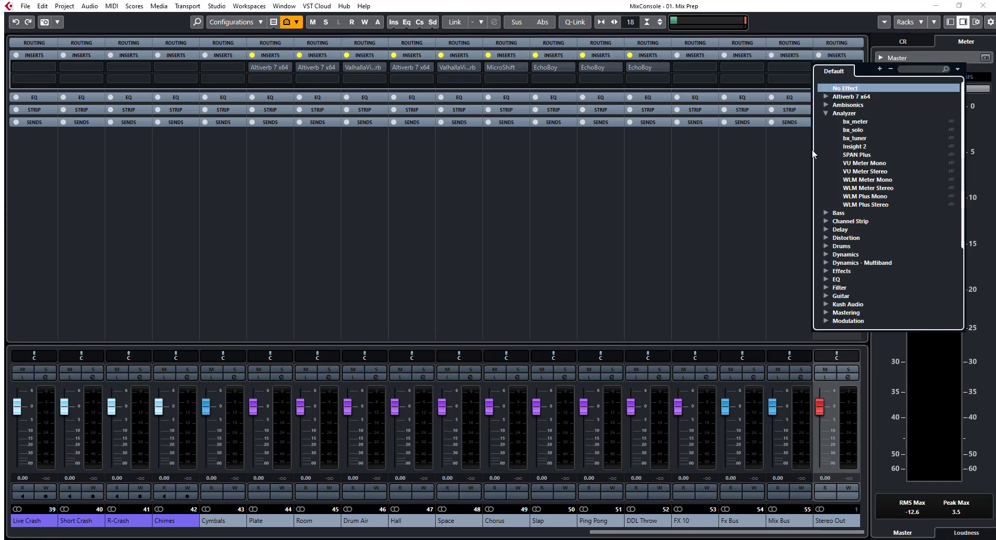
click(865, 172)
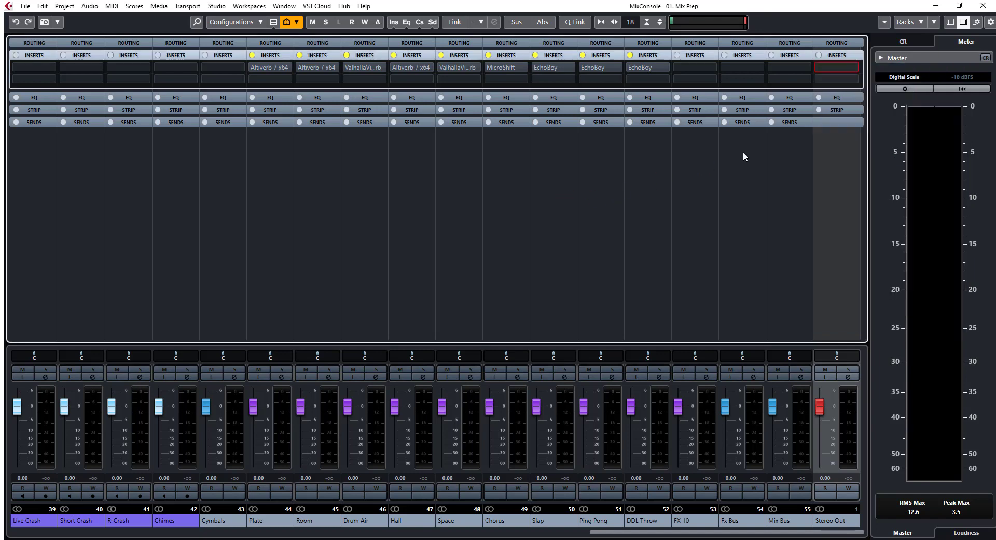
click(829, 67)
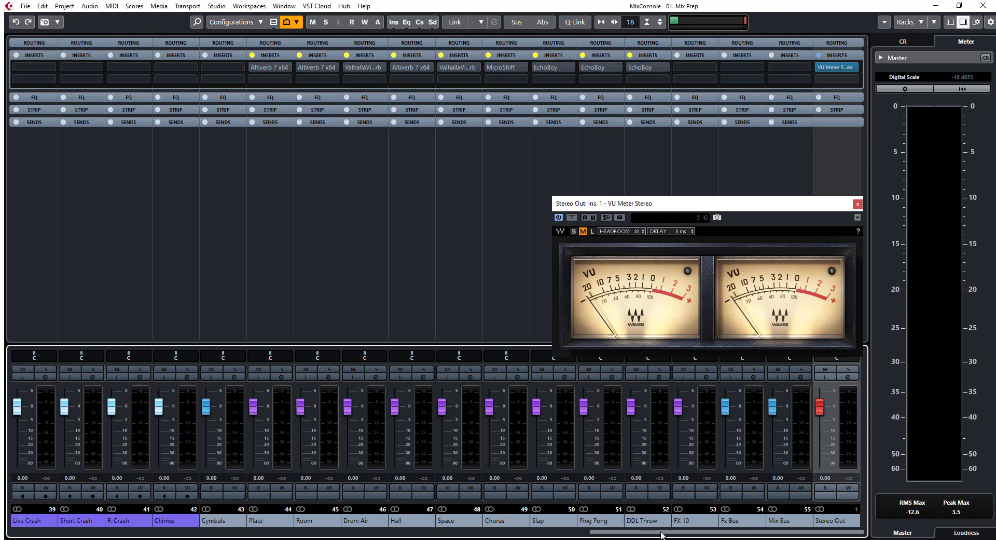
Step: Solo the Kick channel and play it to read its VU level
drag(663, 533, 36, 535)
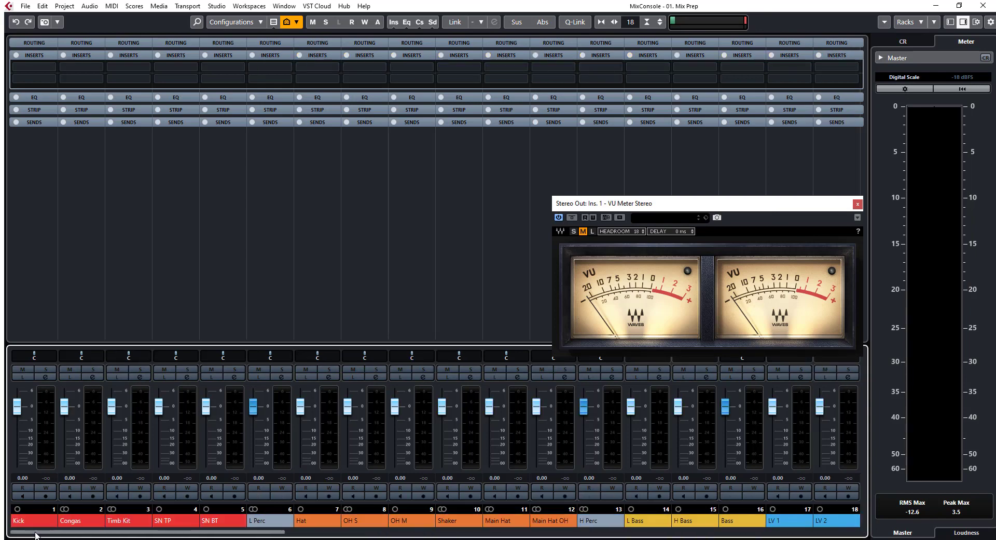
click(33, 221)
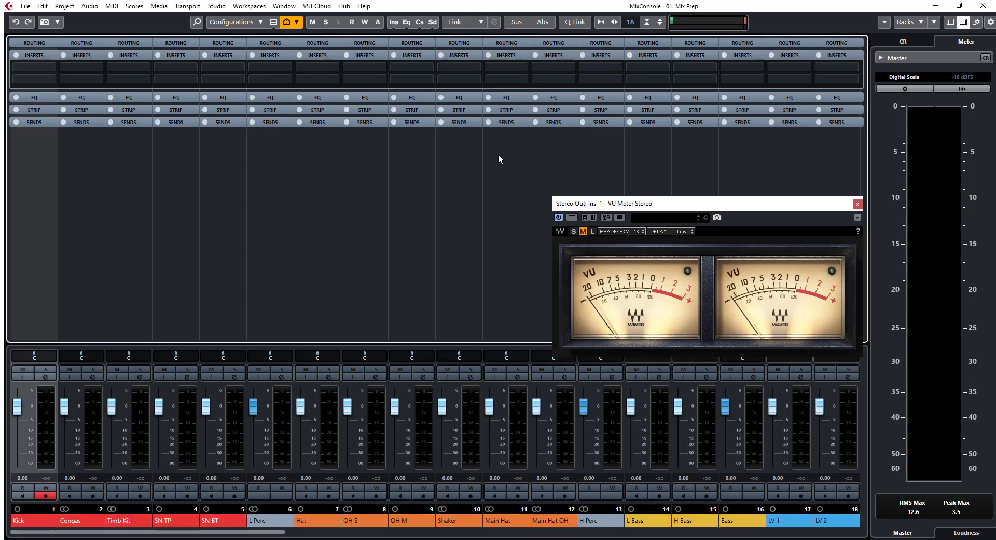
click(47, 369)
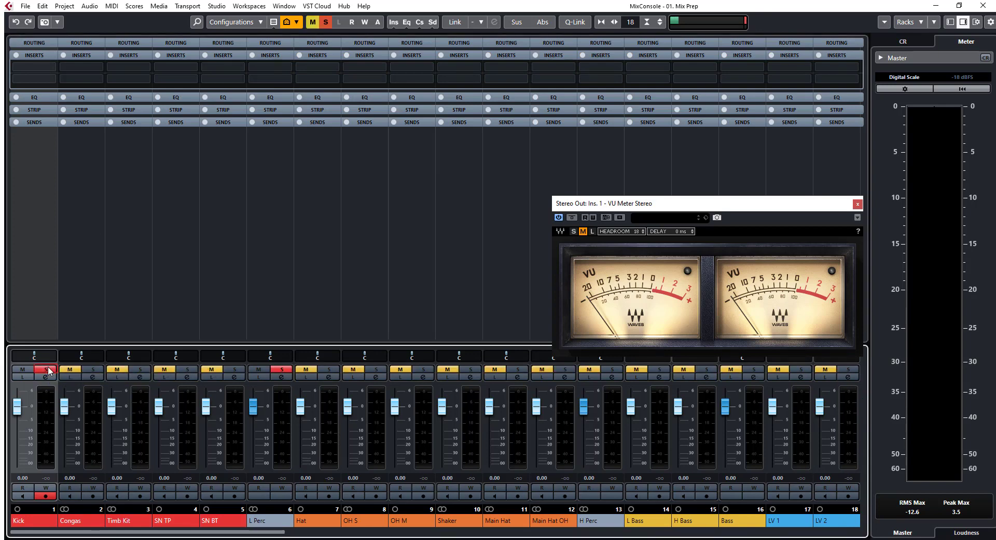
key(space)
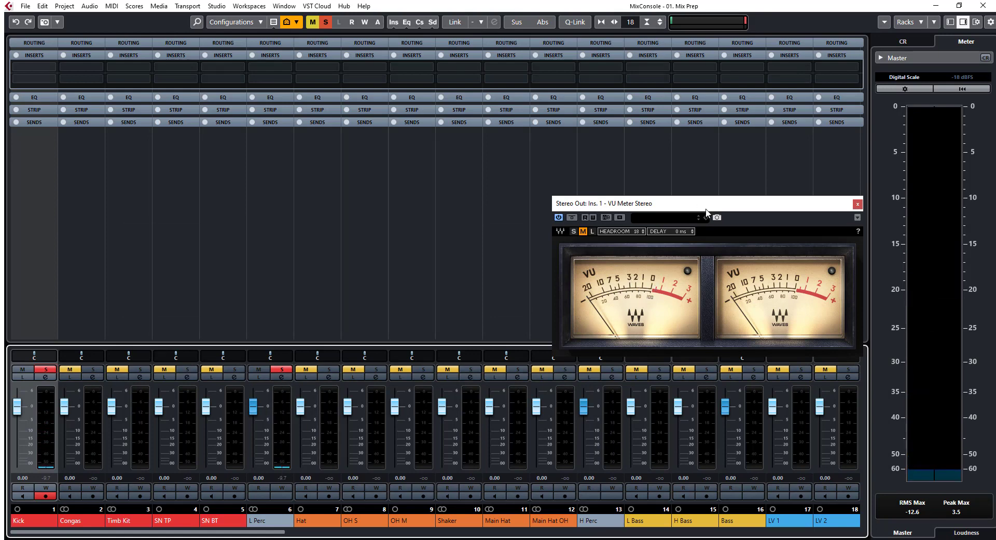
Step: Reposition the VU window, then solo Congas instead and play it
drag(707, 205, 715, 127)
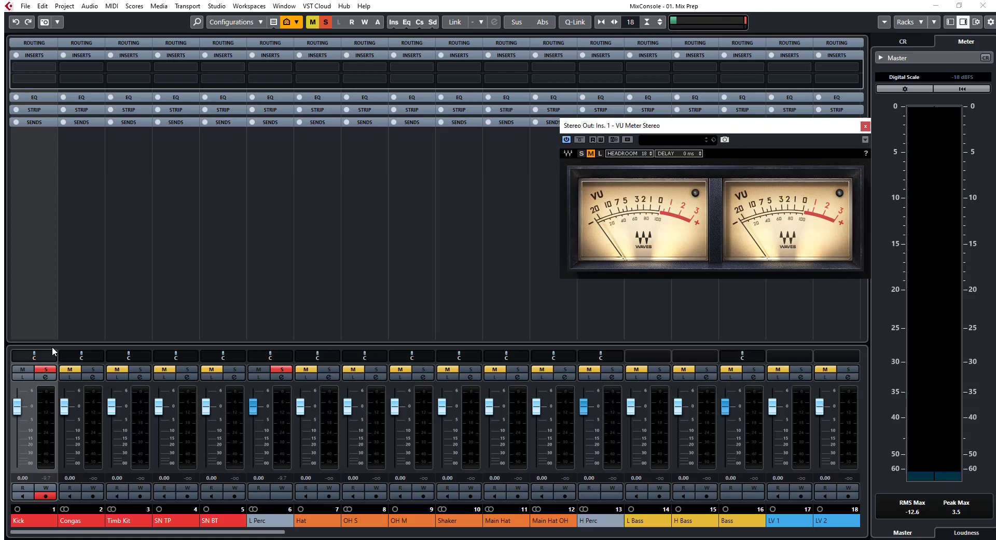
click(46, 374)
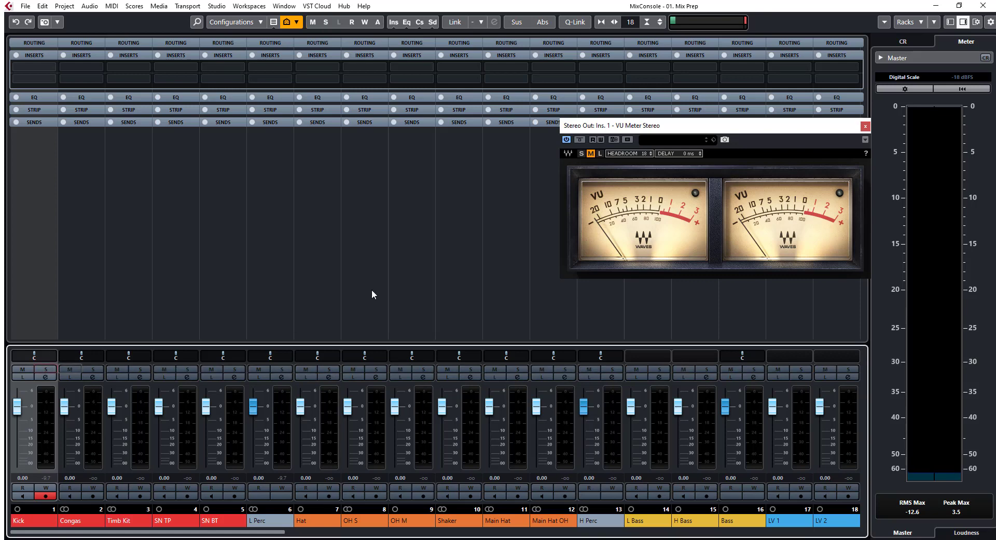
click(94, 369)
key(space)
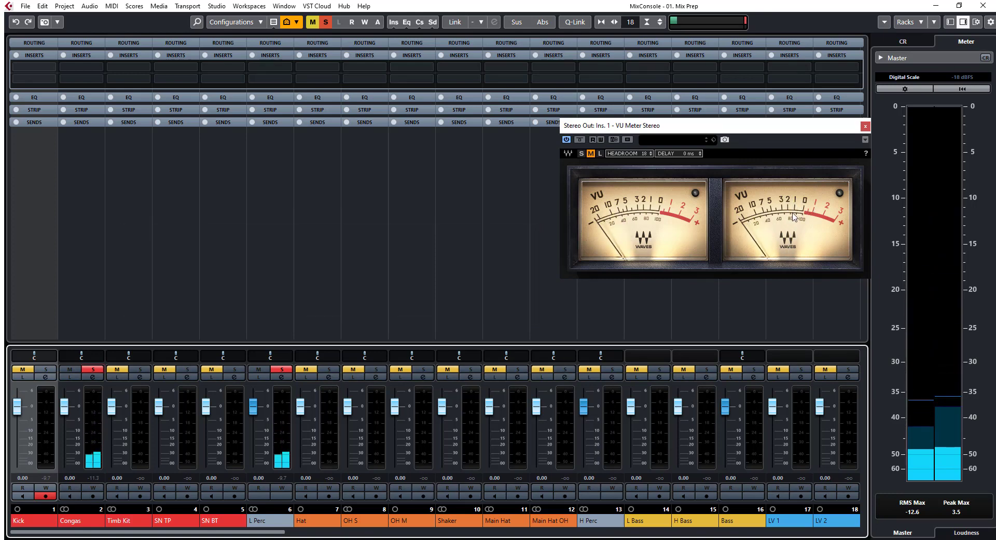
Step: Clear all solos and solo the Rhodes channel
click(94, 371)
drag(229, 532, 625, 533)
click(328, 369)
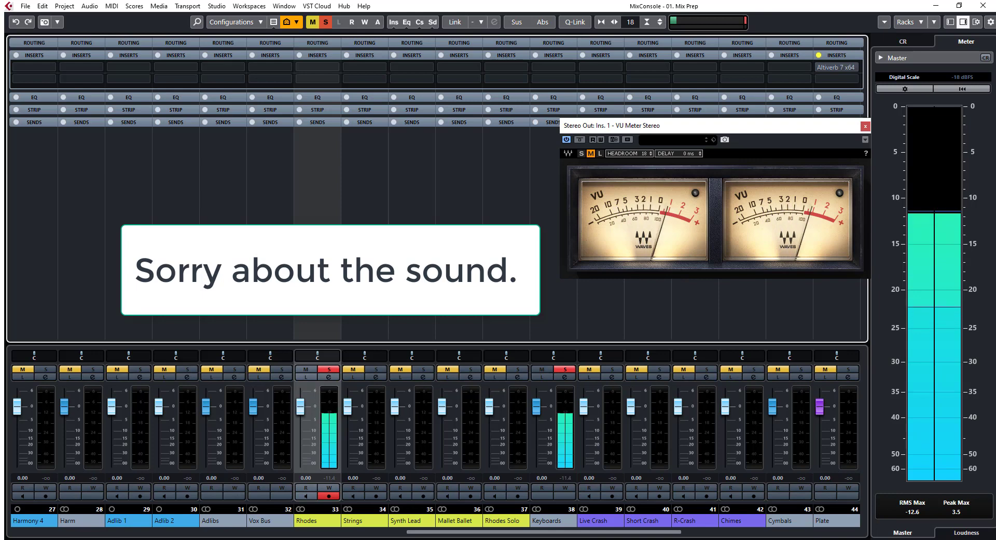
Step: Open and dismiss the Rhodes channel menu, then unsolo Rhodes
right_click(324, 315)
click(312, 189)
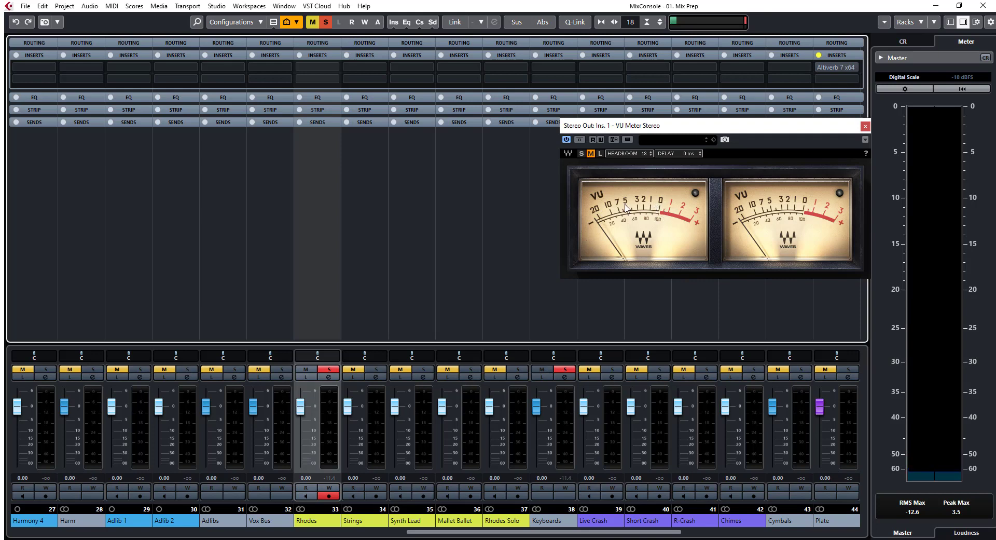
click(329, 369)
Step: Solo and play the Strings channel to read its level, then clear all solos
click(376, 369)
click(368, 281)
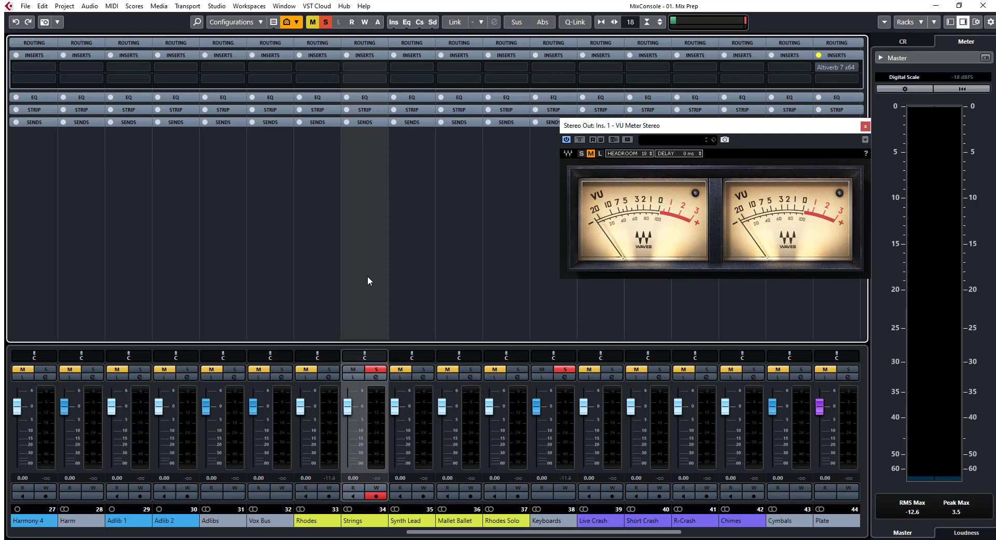
key(space)
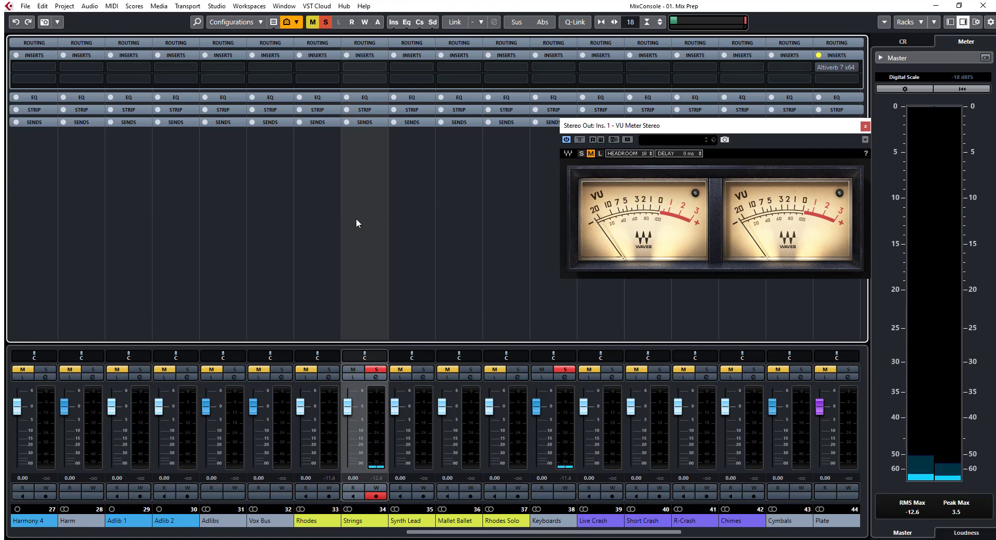
click(375, 369)
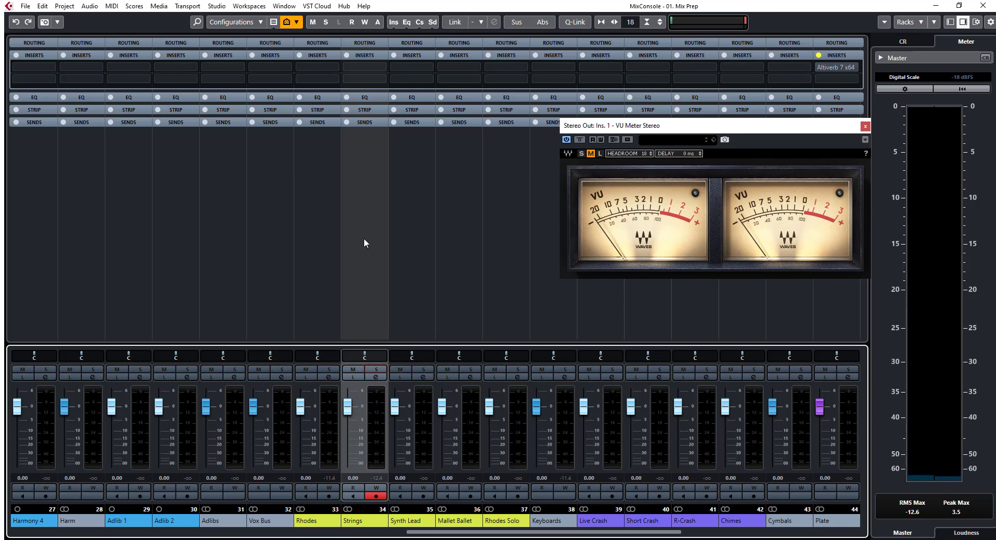
Step: Show the Pre filter, gain and phase rack expanded on every channel
click(922, 24)
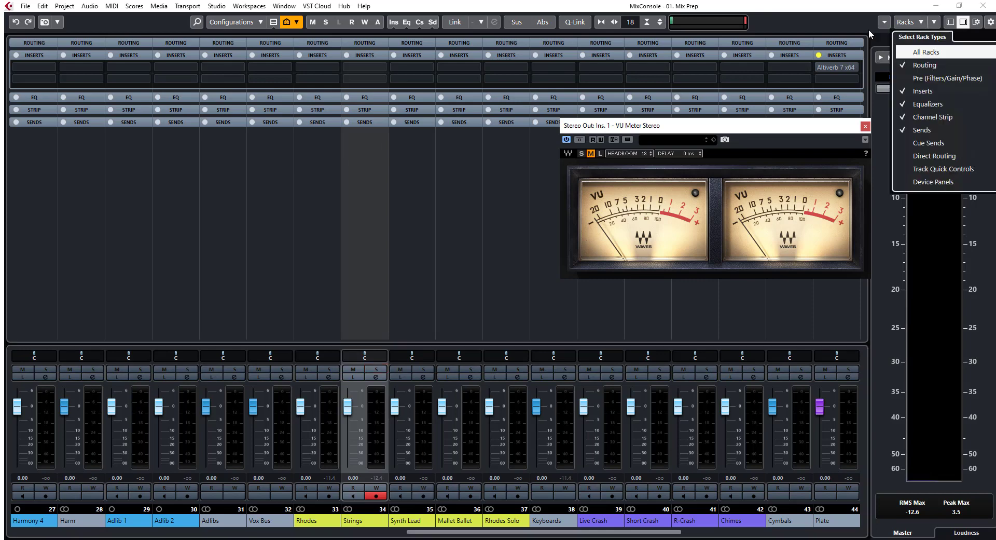
click(904, 79)
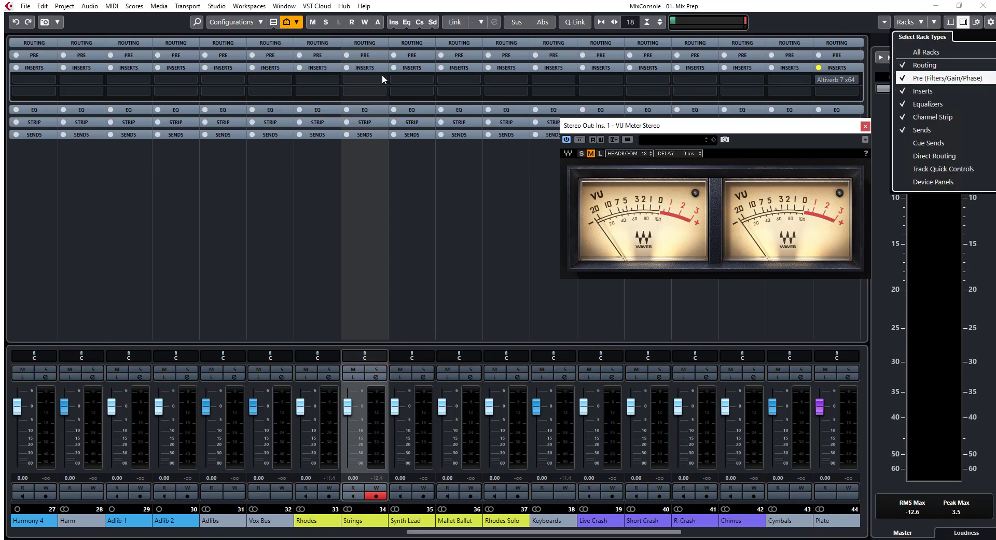
click(372, 56)
click(368, 57)
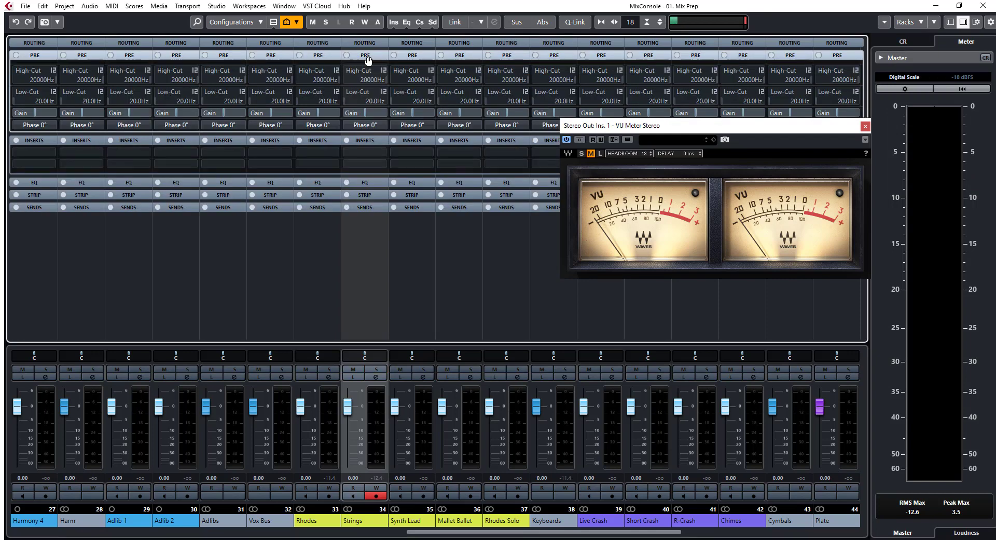
Step: Solo and play Strings, raise its pre-gain to 3.0 dB, then clear solos and hide Pre
key(space)
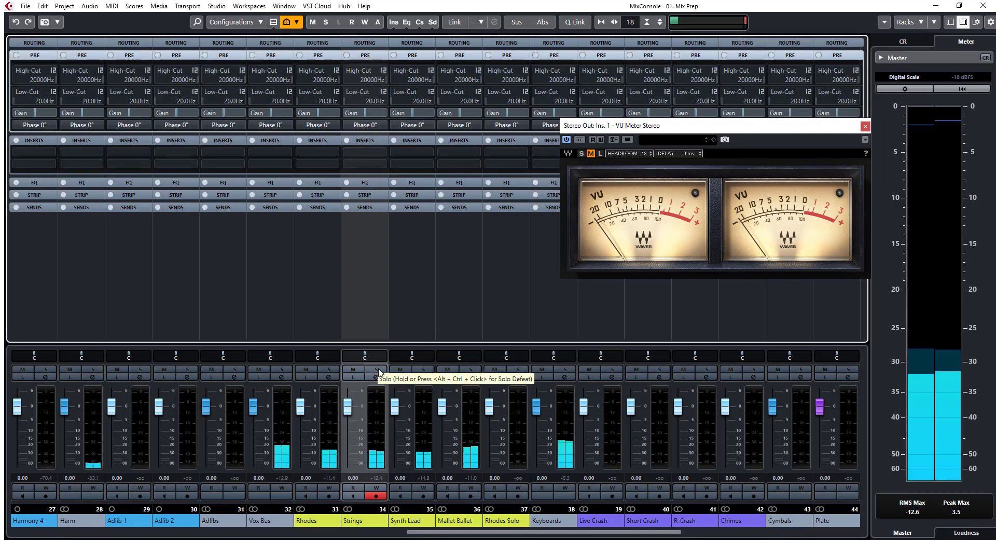
click(376, 369)
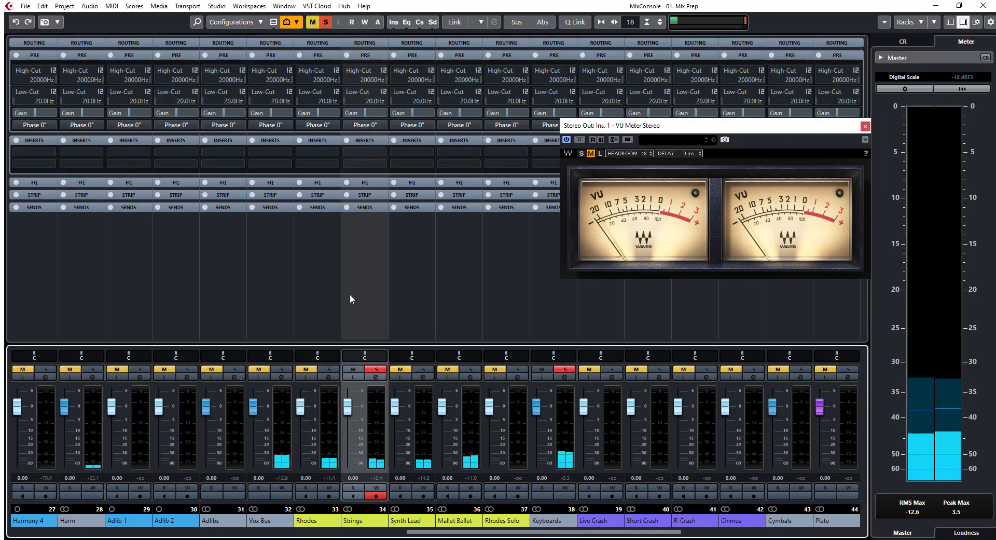
click(366, 115)
scroll(366, 115, up, 5)
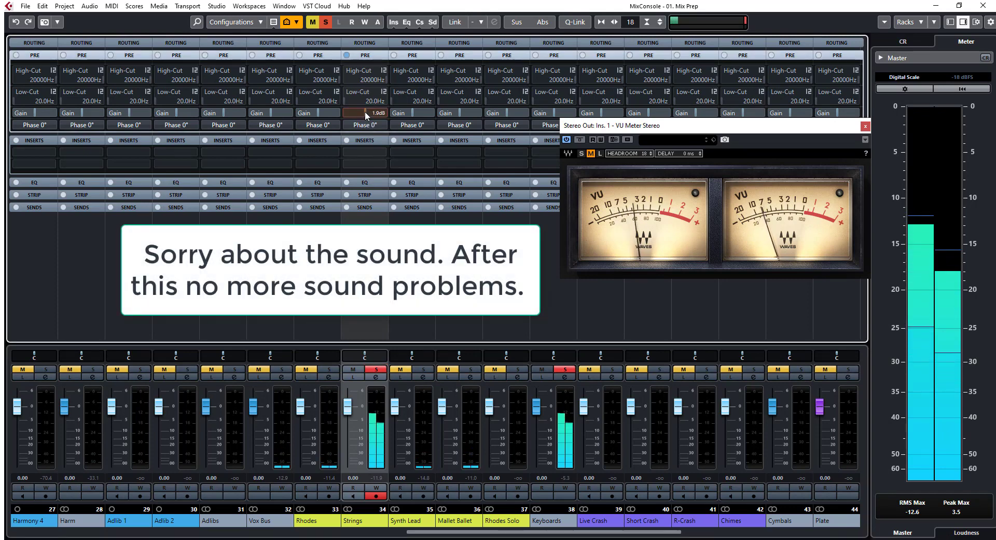
scroll(366, 115, up, 5)
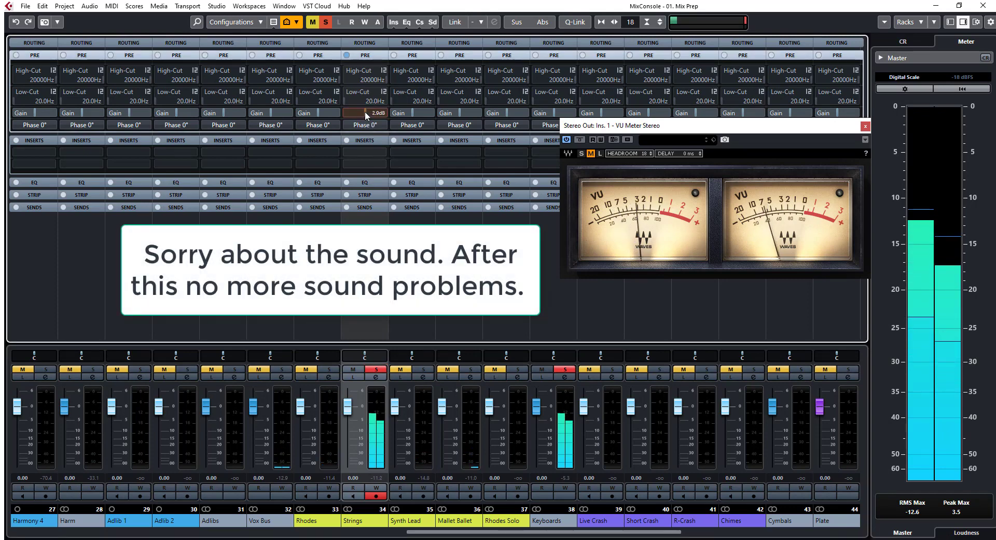
scroll(366, 115, up, 5)
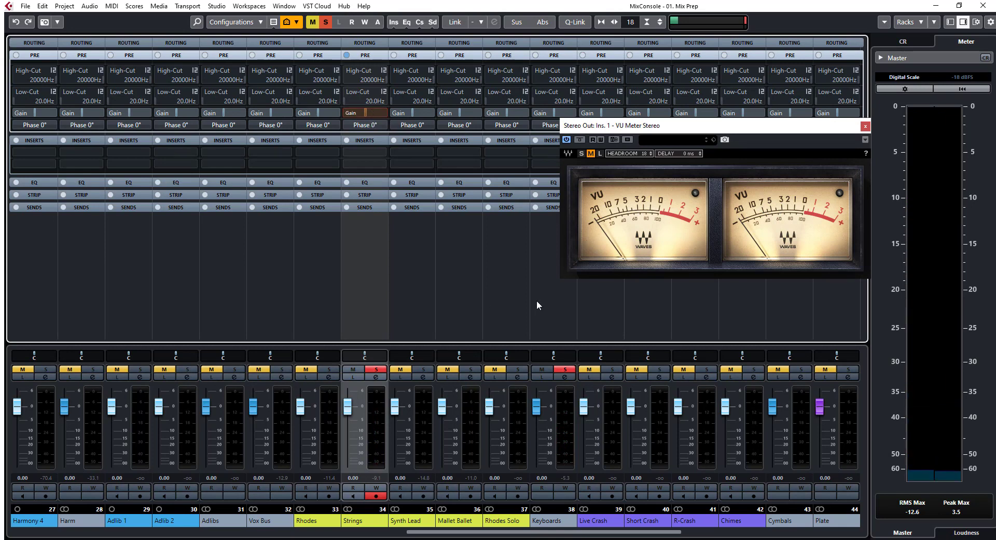
click(376, 369)
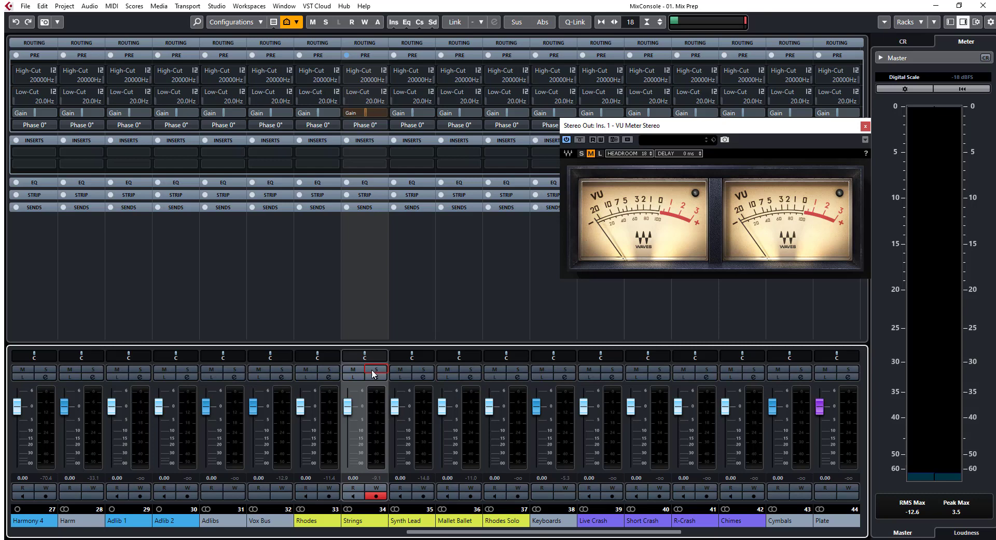
click(363, 57)
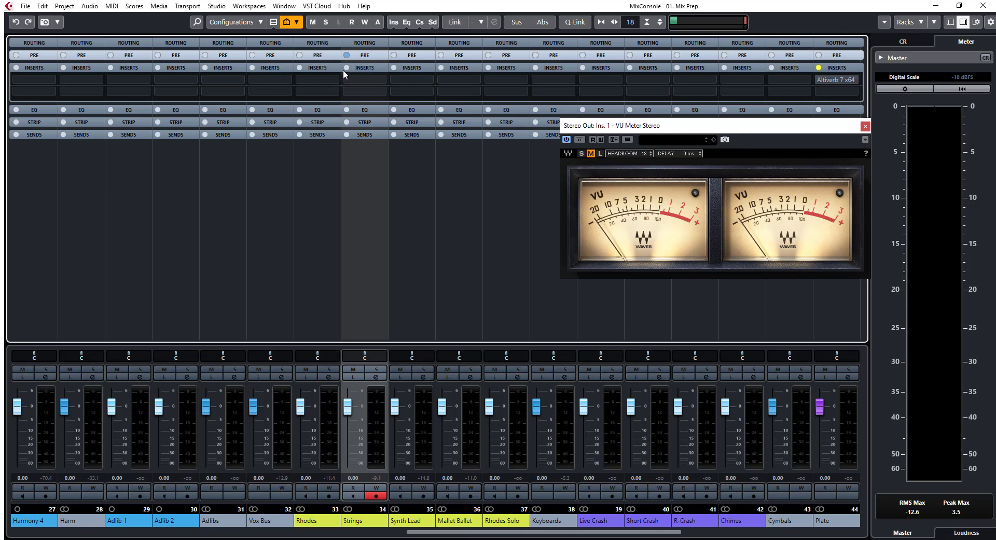
Step: Toggle the Pre section and nudge the Strings fader to -1.46, then reset it to 0.00
click(360, 55)
click(360, 55)
drag(348, 410, 351, 411)
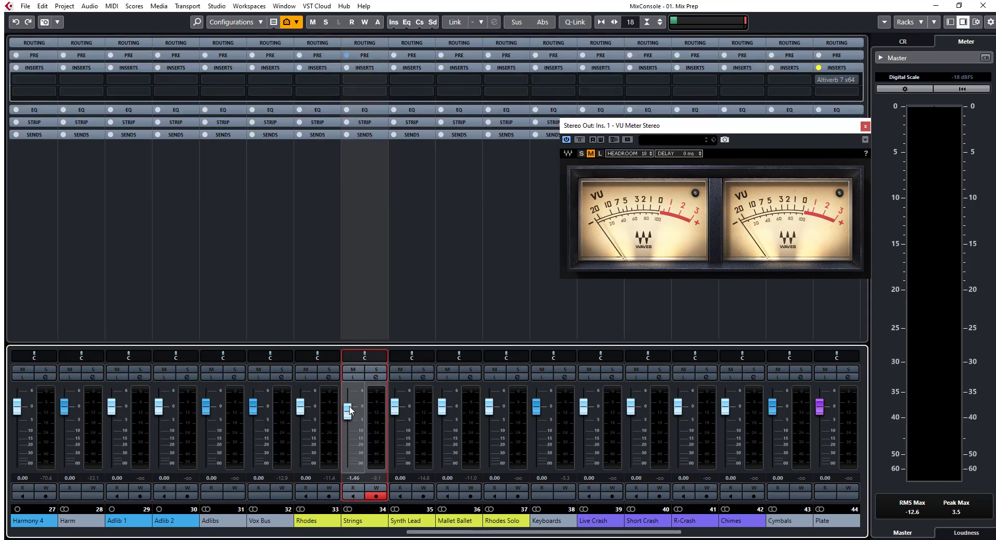
ctrl+click(349, 414)
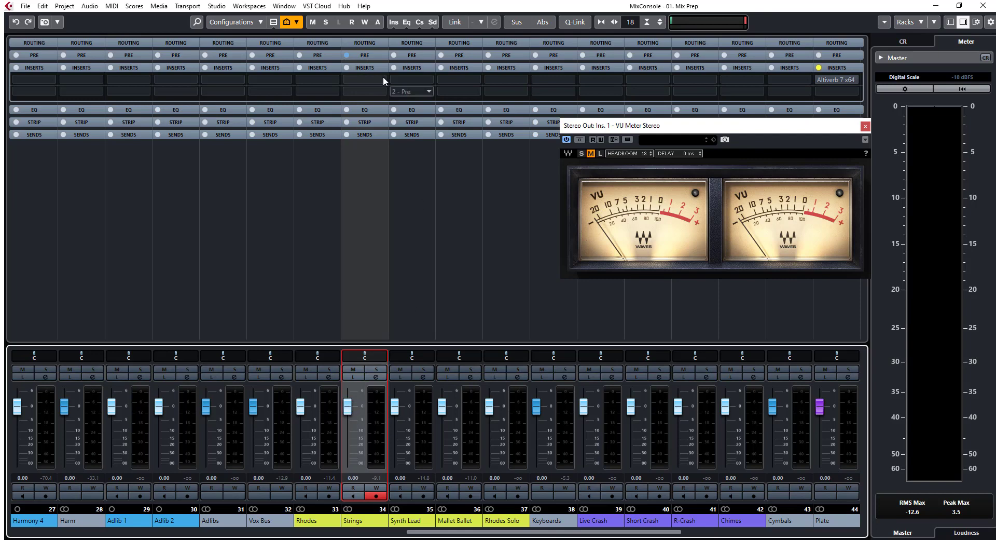
Step: Toggle the Pre section, open and cancel a Strings insert list, then show Pre again
click(363, 56)
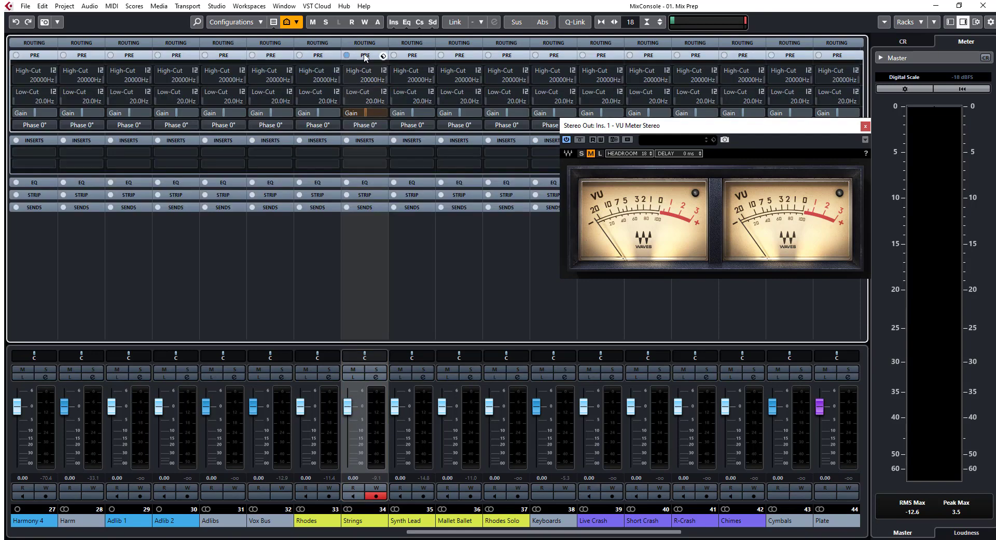
click(364, 56)
click(366, 79)
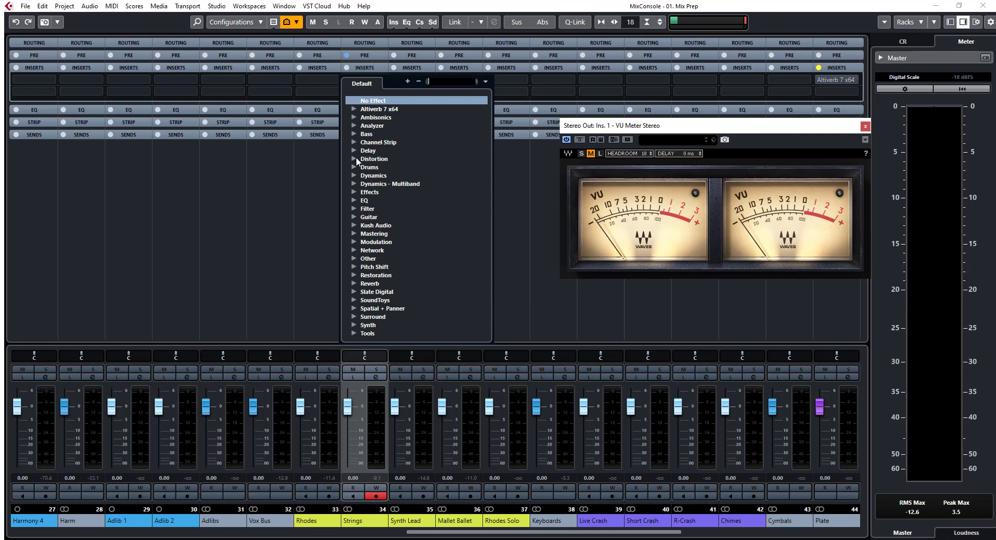
click(303, 189)
click(362, 56)
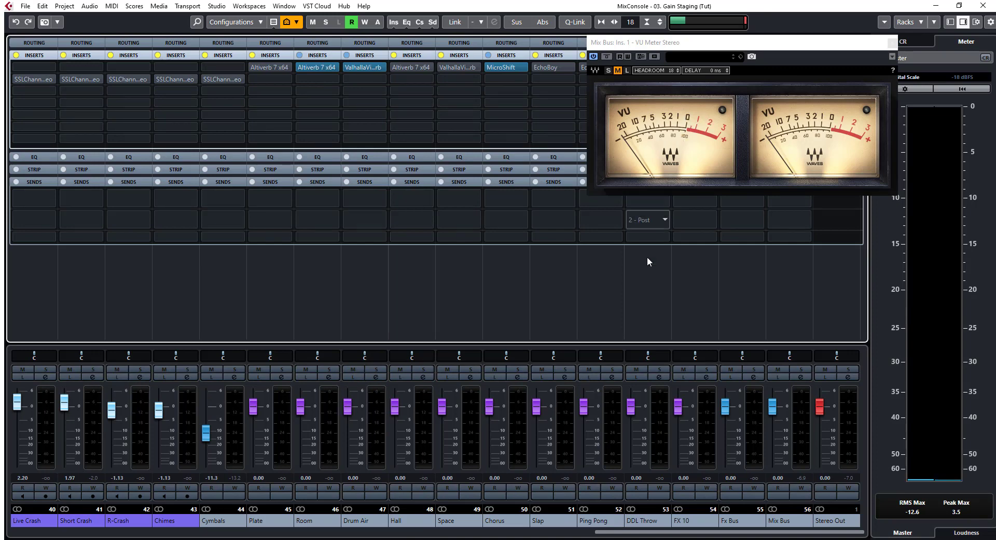
Step: Play the mix briefly to read the Mix Bus level, then select the Congas channel
key(space)
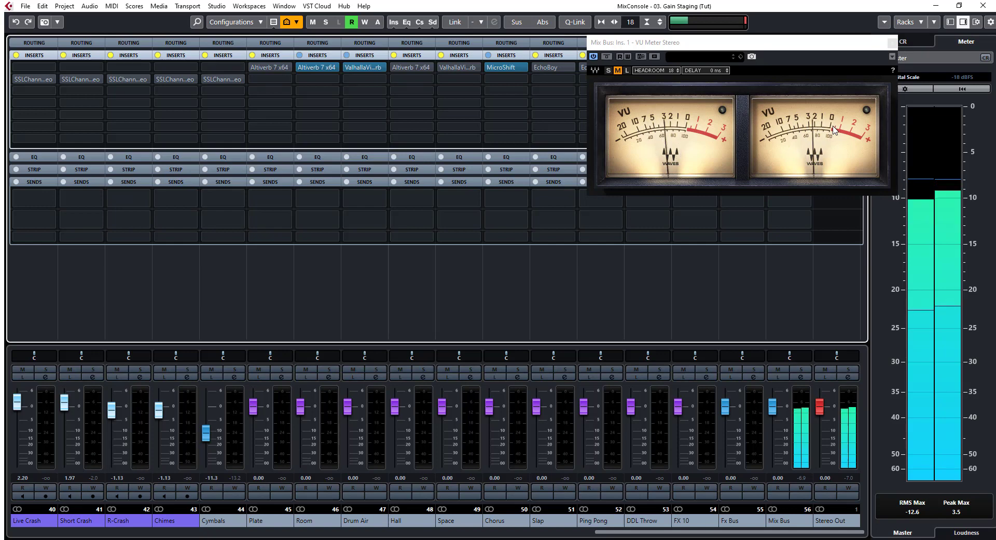
key(space)
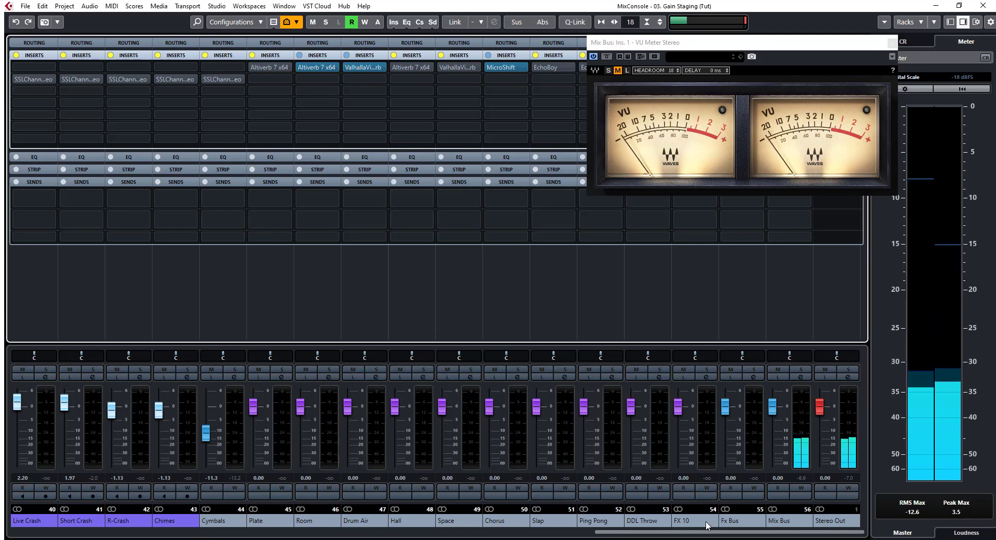
scroll(706, 527, left, 10)
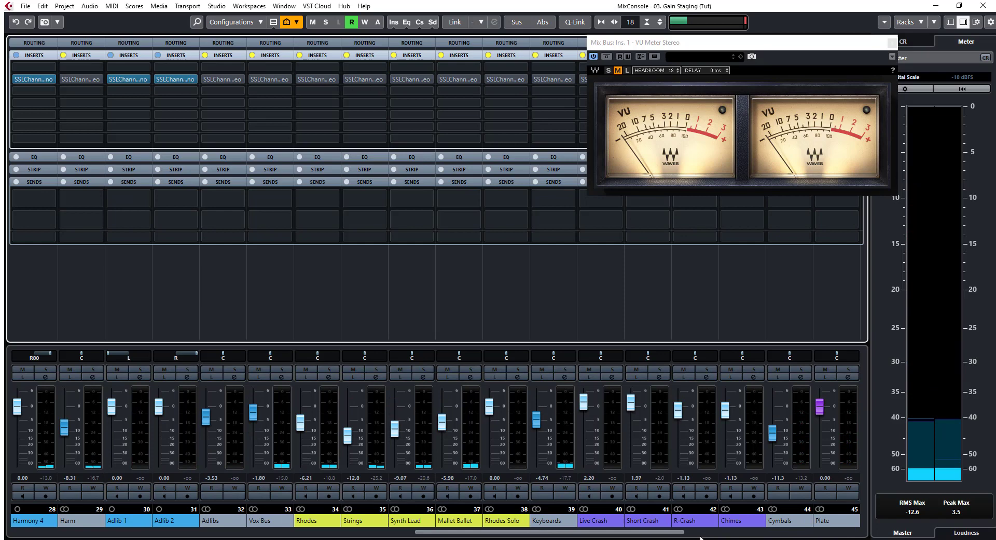
scroll(700, 537, left, 10)
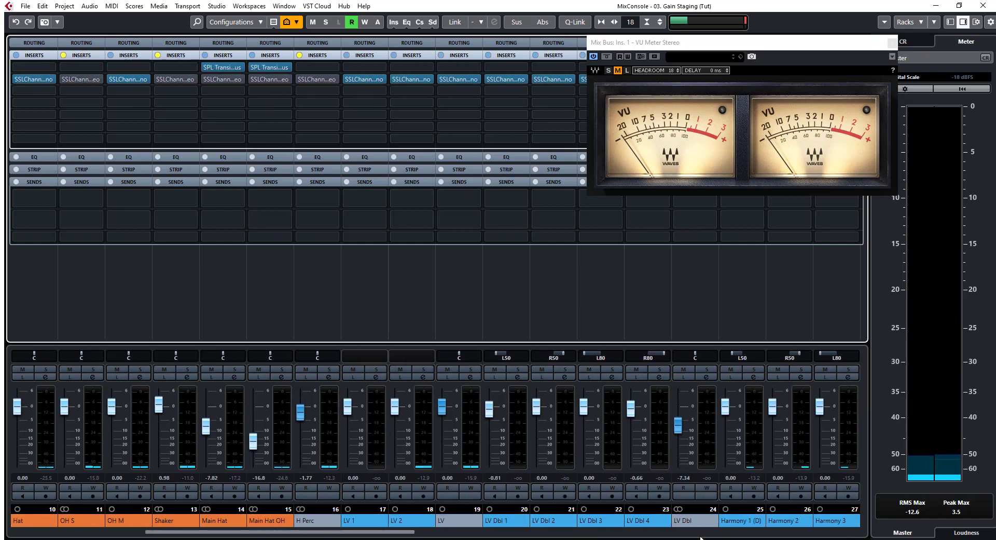
scroll(700, 537, left, 5)
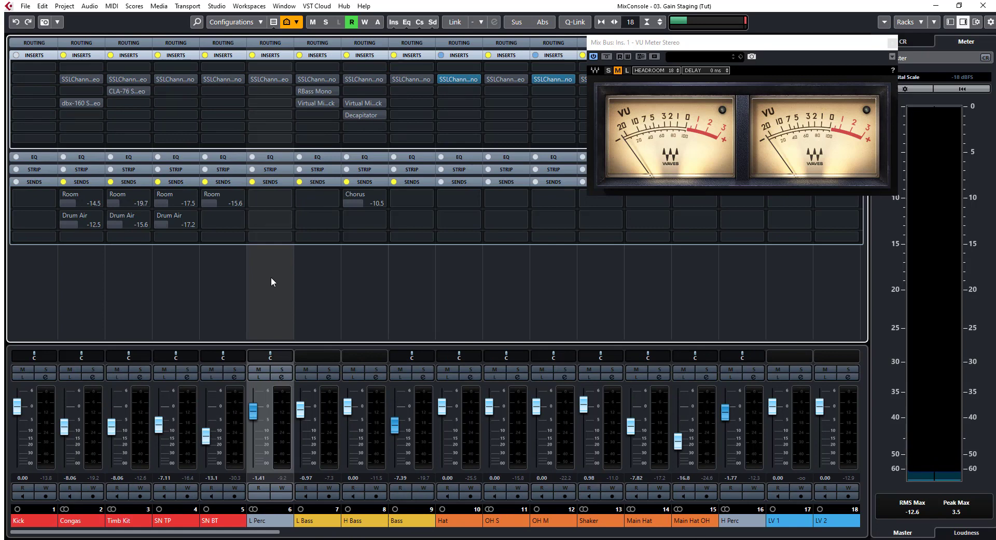
click(85, 275)
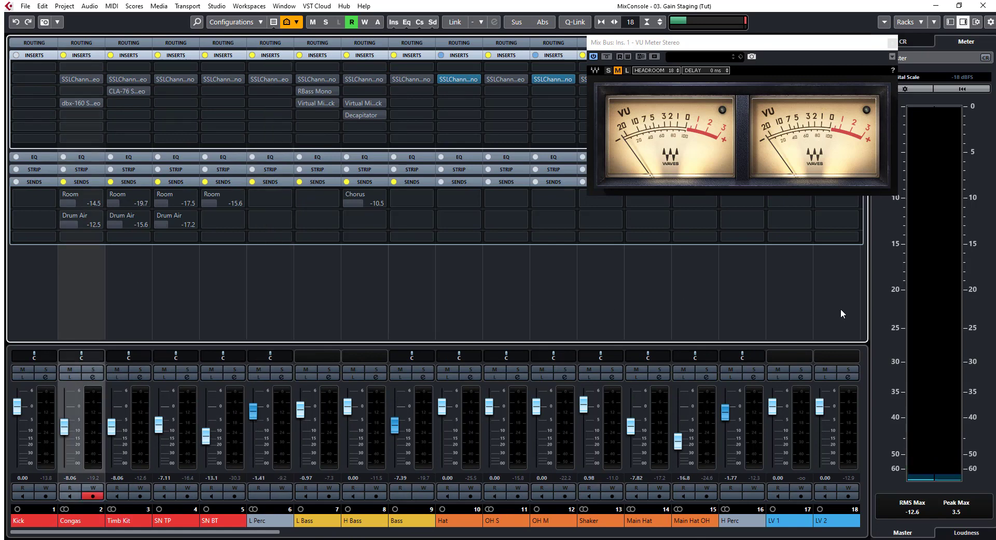
shift+click(819, 287)
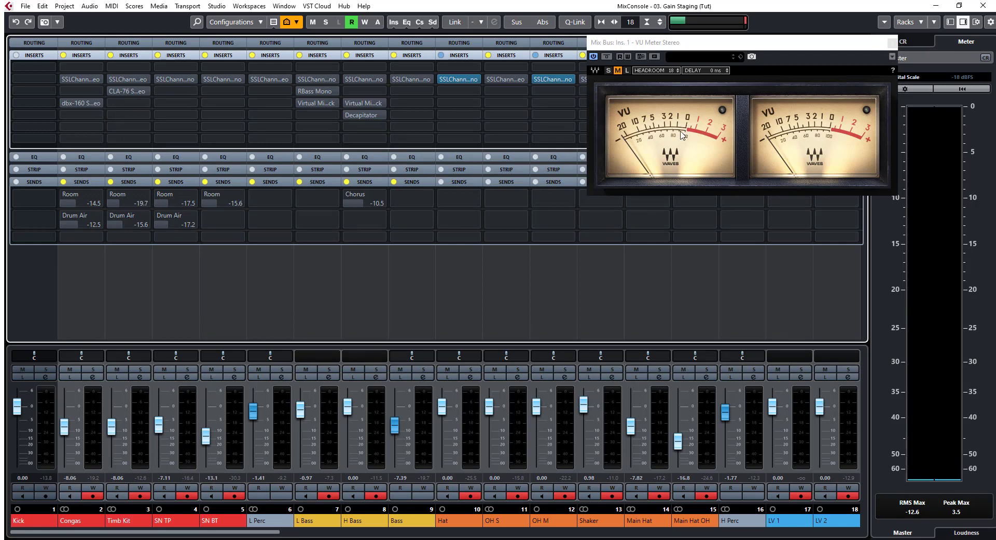
click(65, 283)
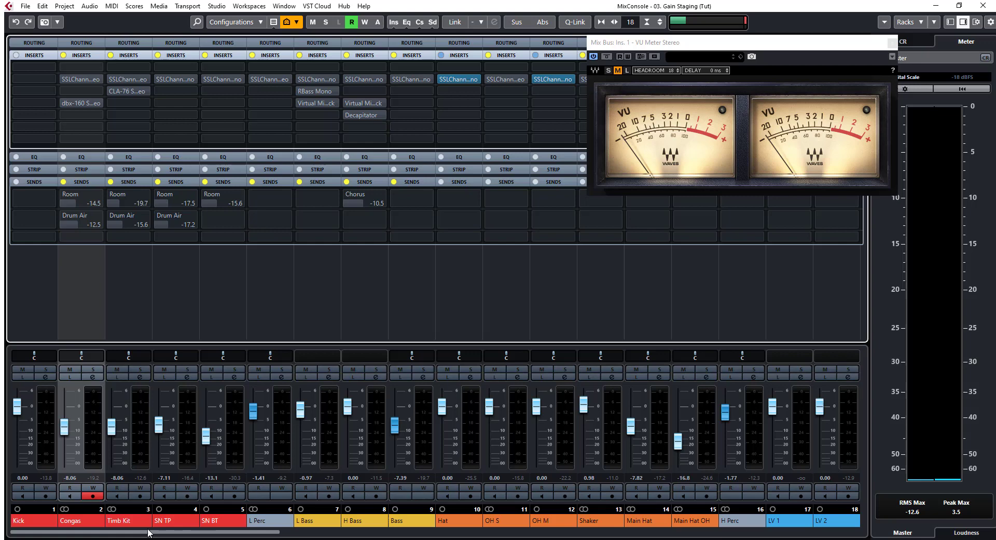
Step: Move the VU meter window off the Mix Bus inserts and select the Mix Bus channel
drag(135, 532, 721, 532)
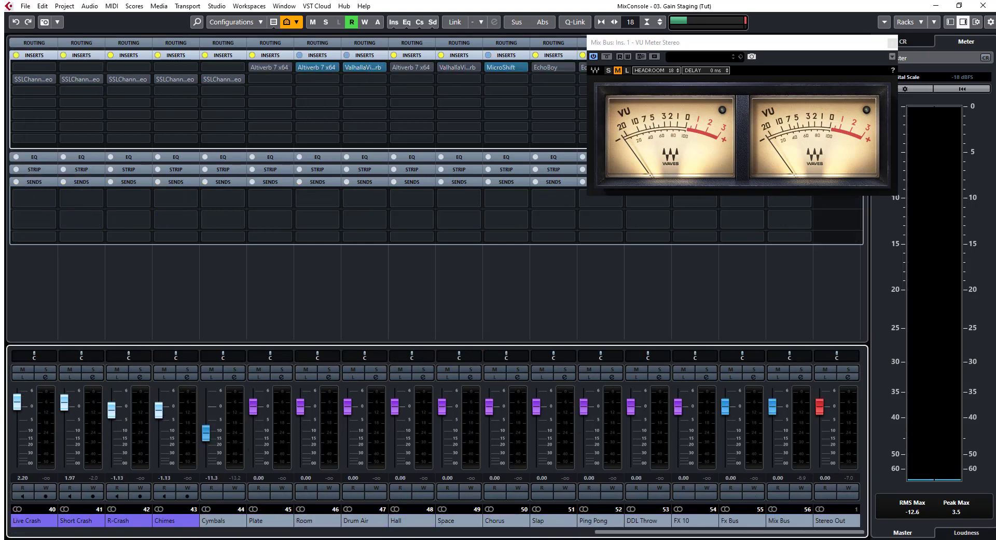
drag(697, 46, 543, 131)
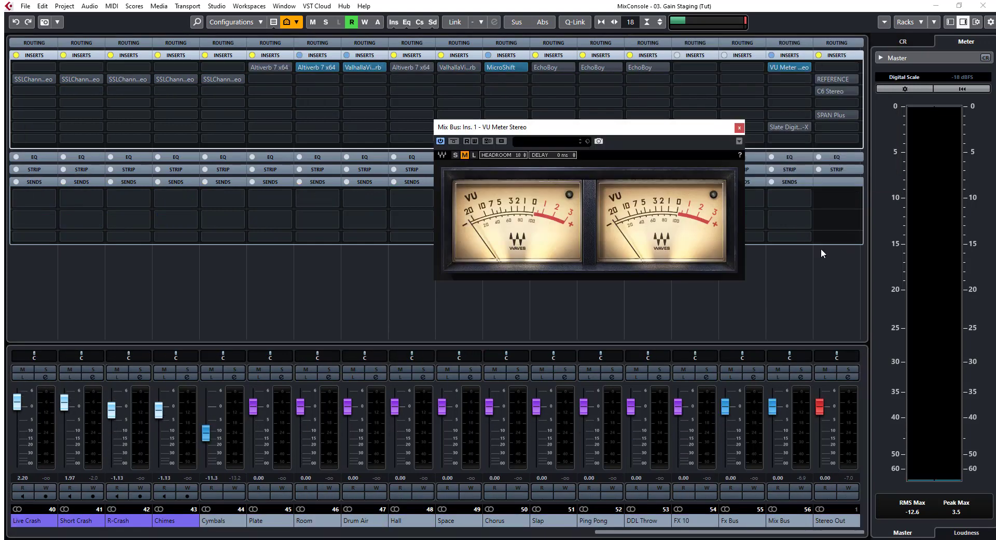
click(784, 334)
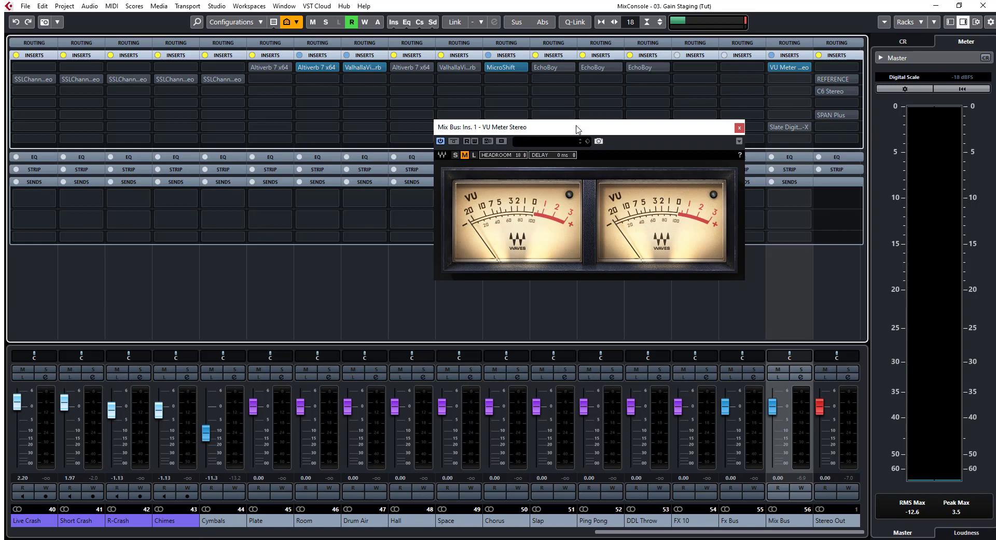
drag(577, 129, 724, 73)
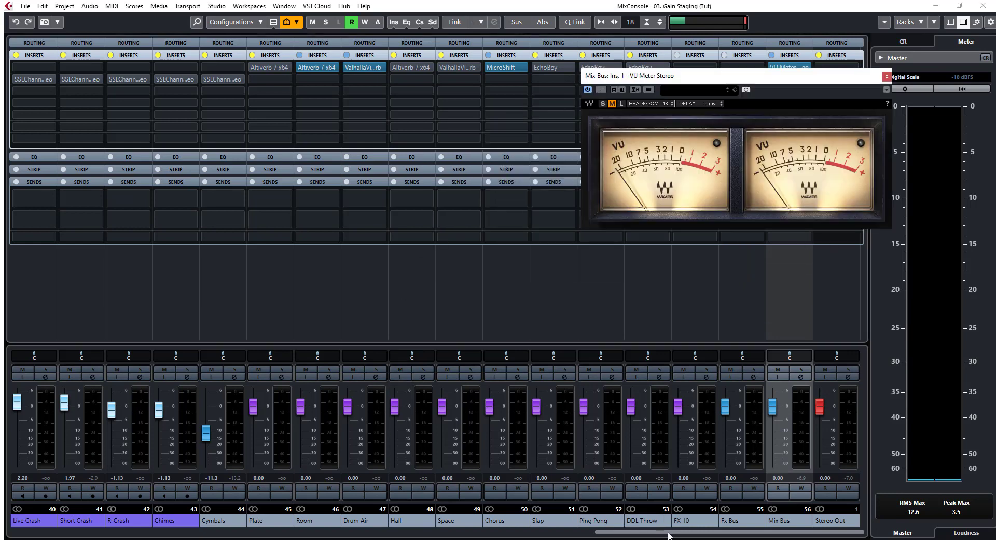
drag(669, 533, 23, 534)
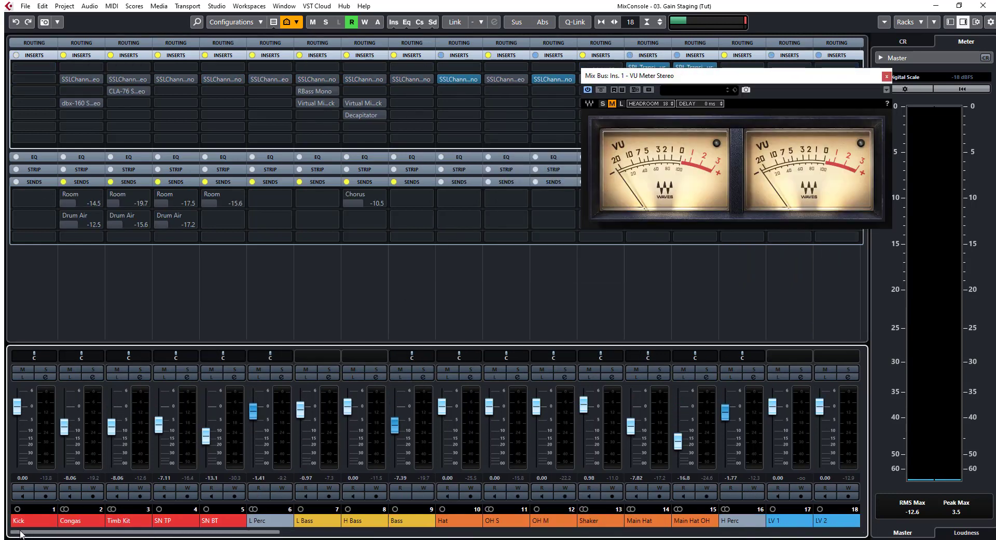
Step: Select Congas and mute the Hat through H Perc percussion channels
click(73, 302)
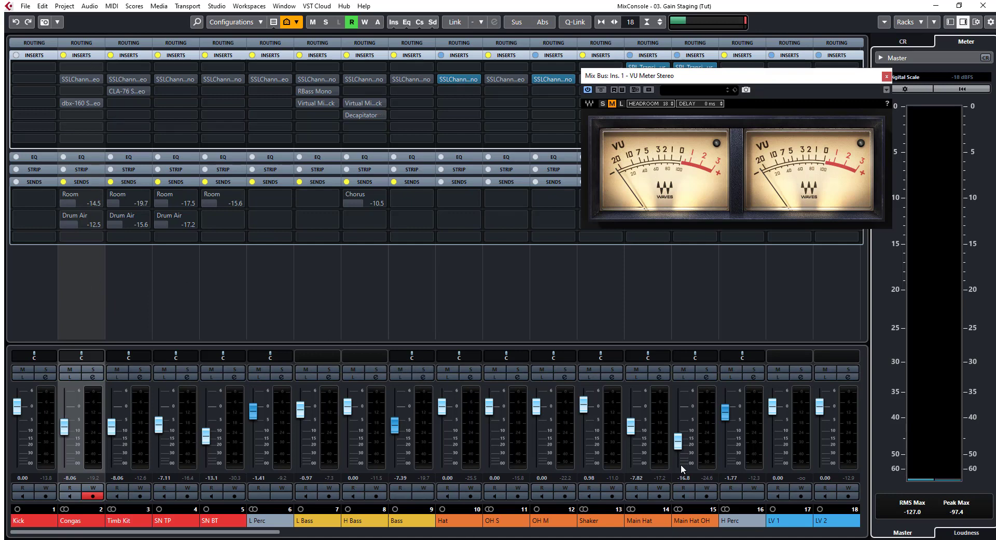
click(731, 369)
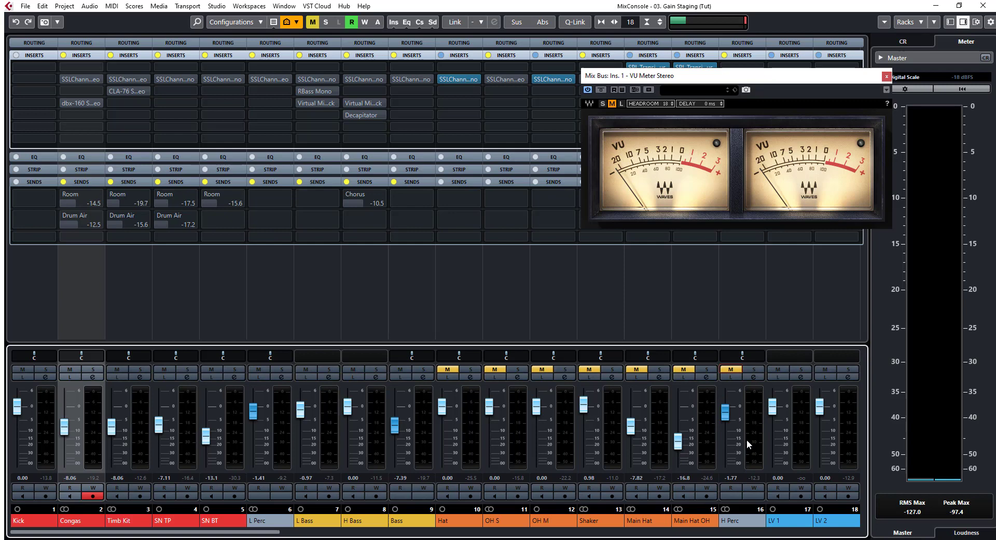
scroll(750, 441, right, 4)
scroll(749, 442, right, 5)
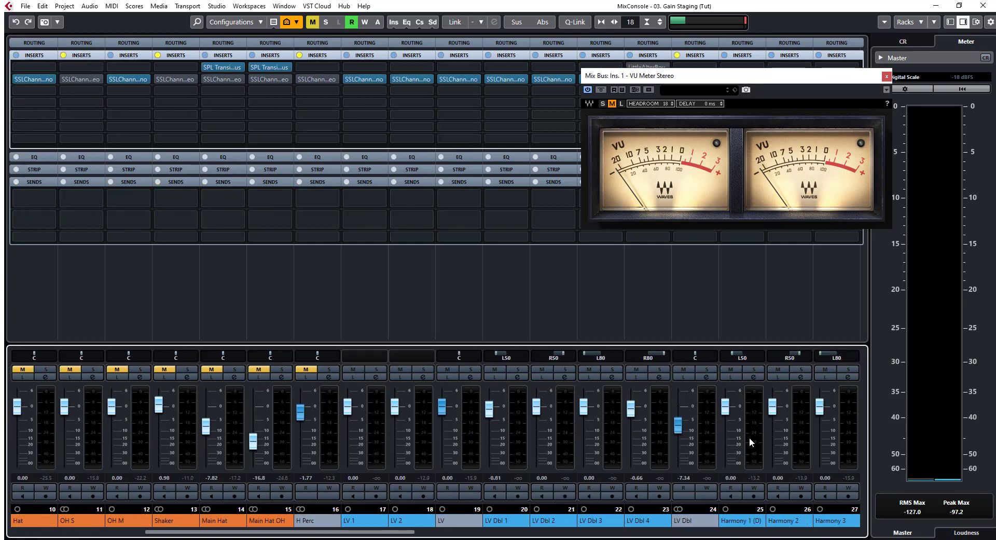
scroll(749, 441, right, 6)
scroll(749, 442, right, 2)
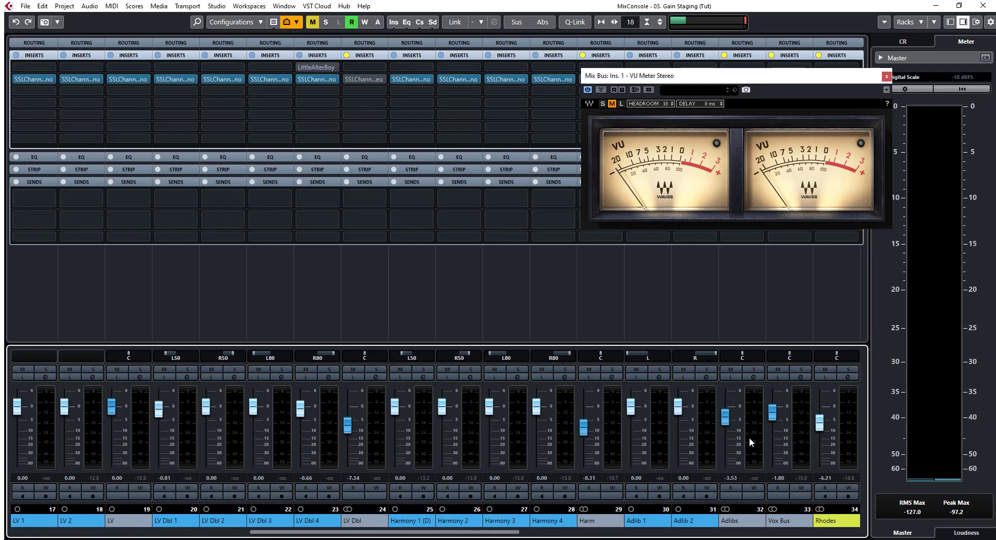
Step: Mute the LV–Vox Bus vocals, the channels up to Keyboards, and Live Crash through Cymbals
click(730, 369)
scroll(752, 448, right, 1)
scroll(752, 447, right, 5)
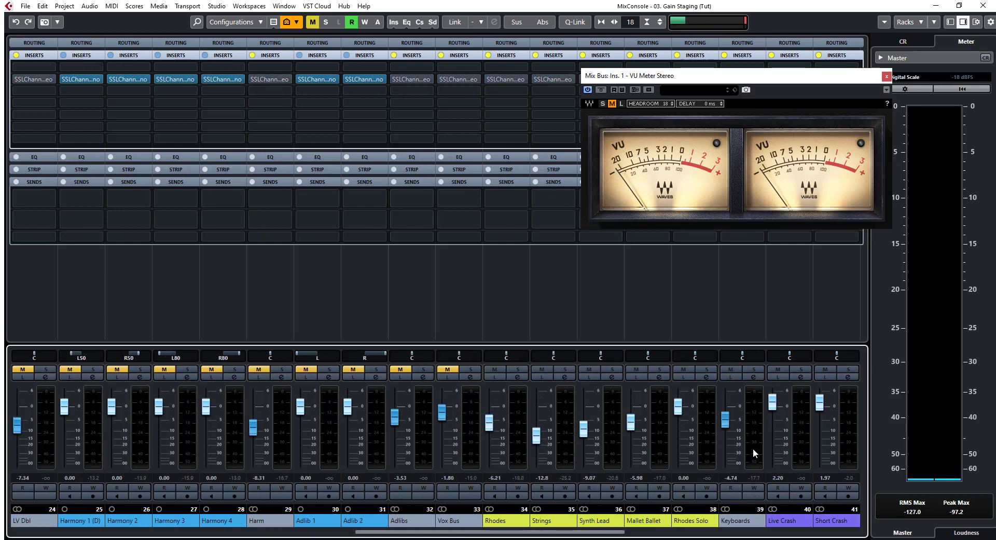
click(732, 369)
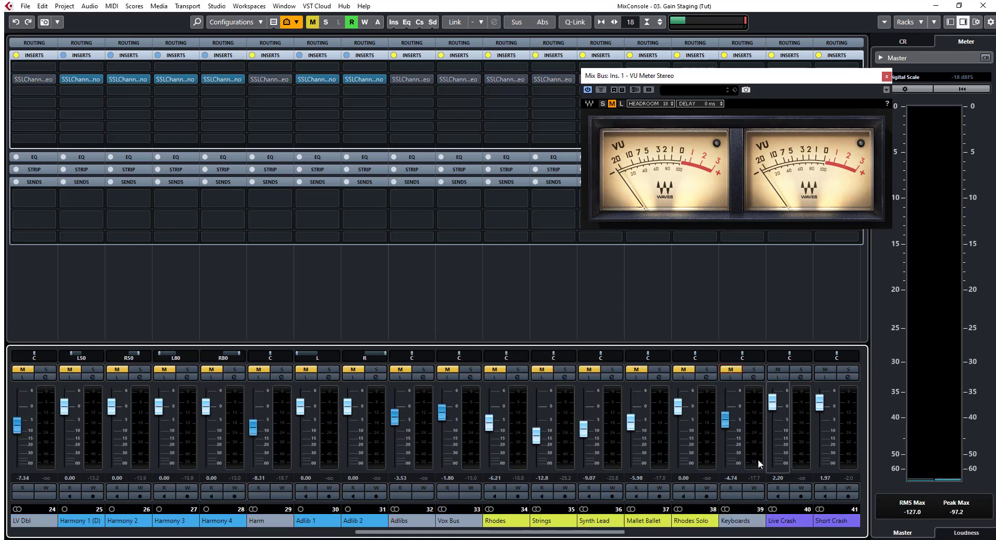
scroll(755, 456, right, 3)
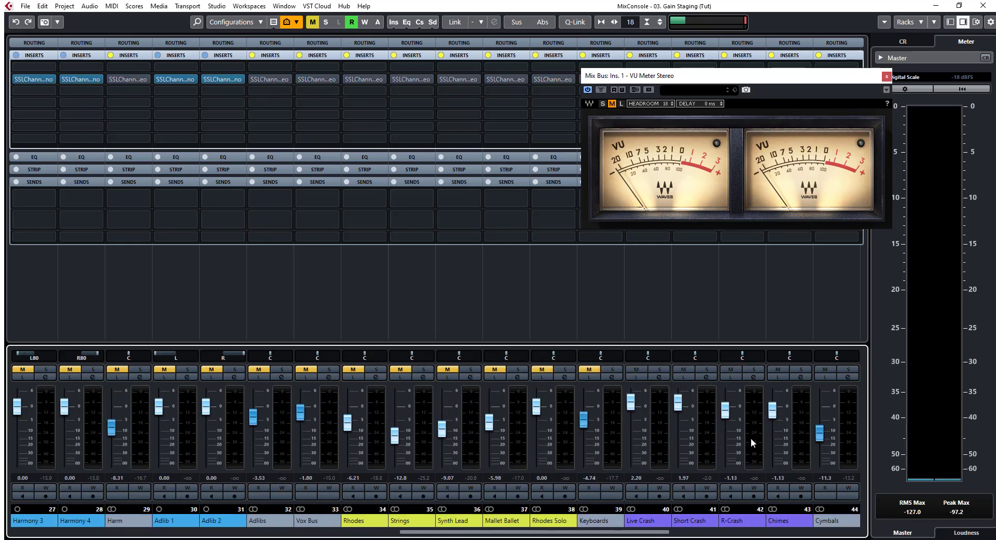
click(785, 366)
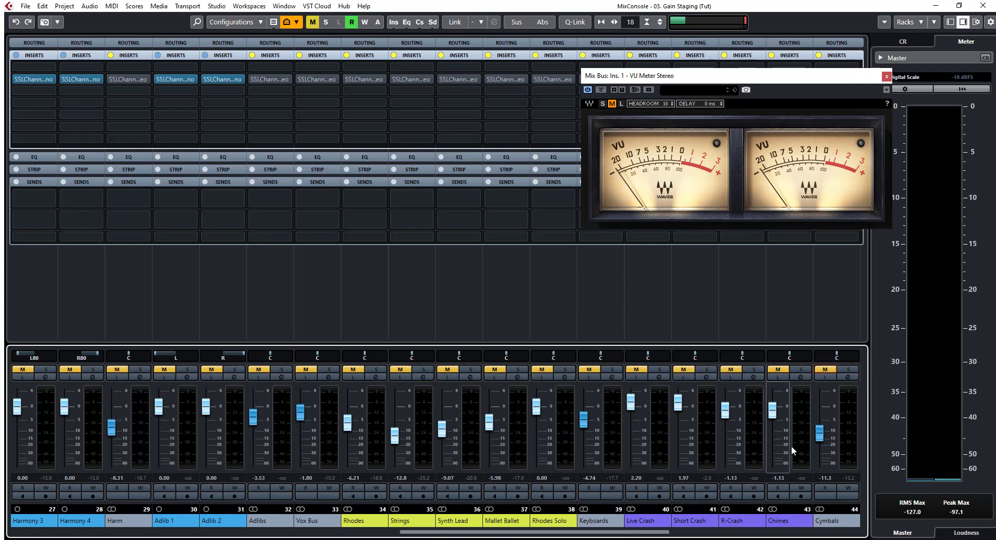
scroll(799, 432, left, 6)
scroll(799, 432, right, 5)
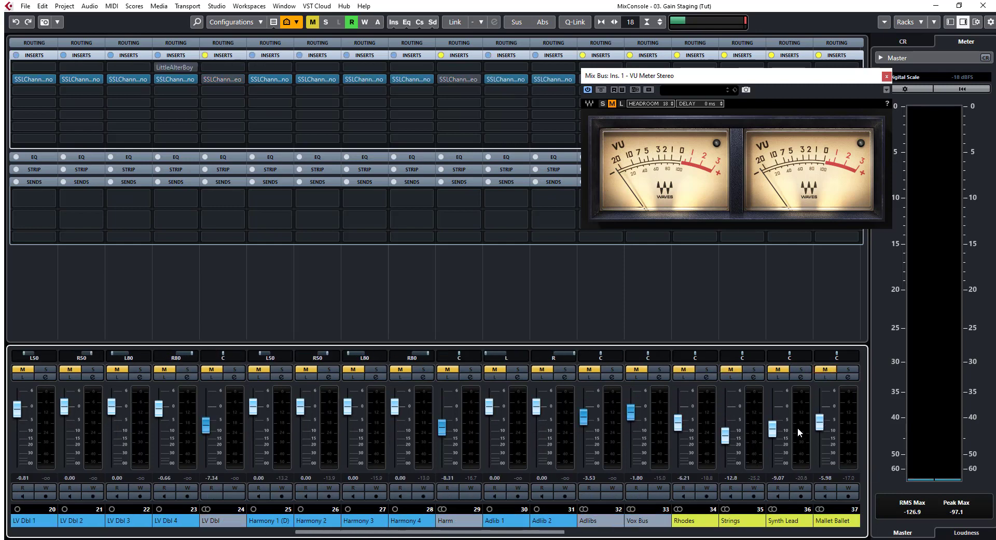
scroll(799, 432, right, 5)
scroll(799, 431, left, 4)
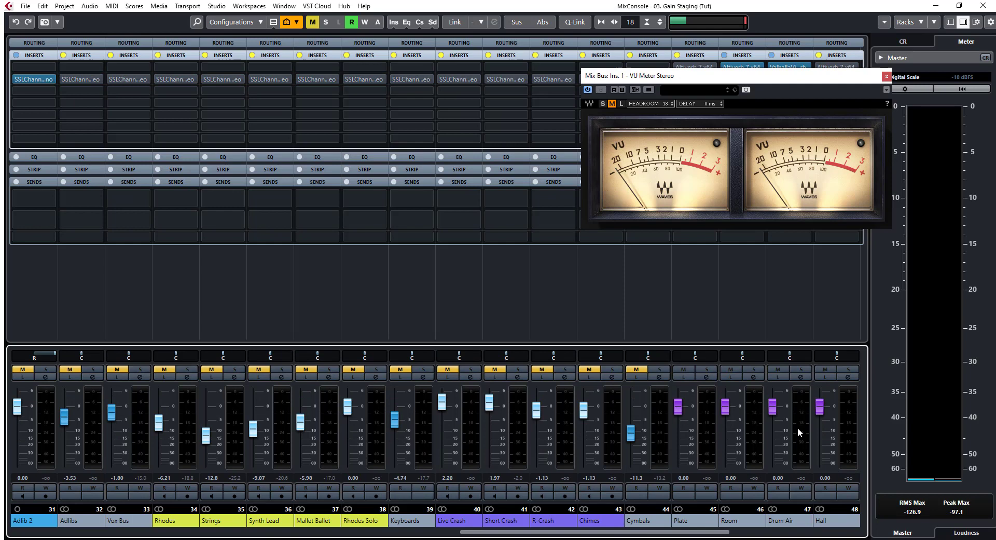
scroll(799, 431, left, 20)
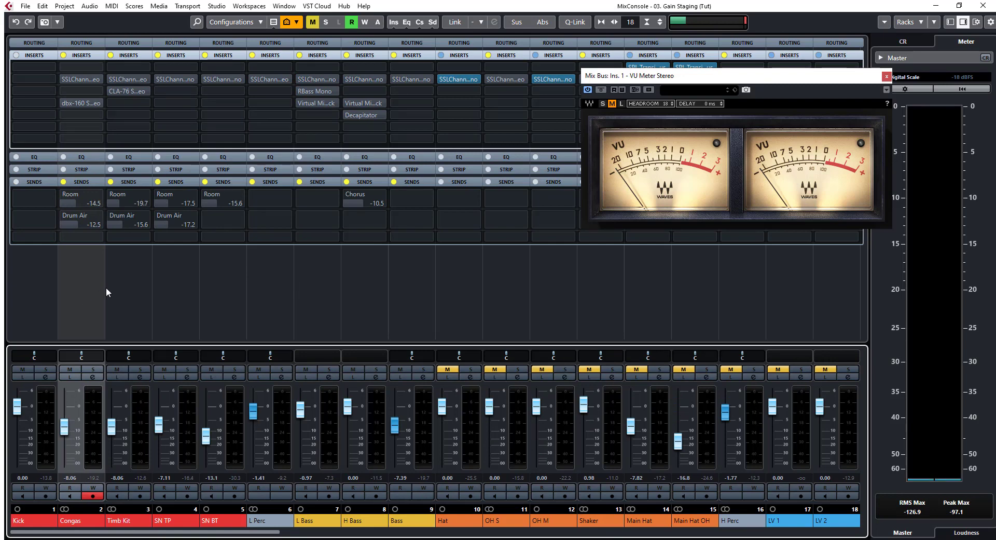
Step: During playback, Q-Link channels 2–8 and switch their sends and inserts back on together
key(space)
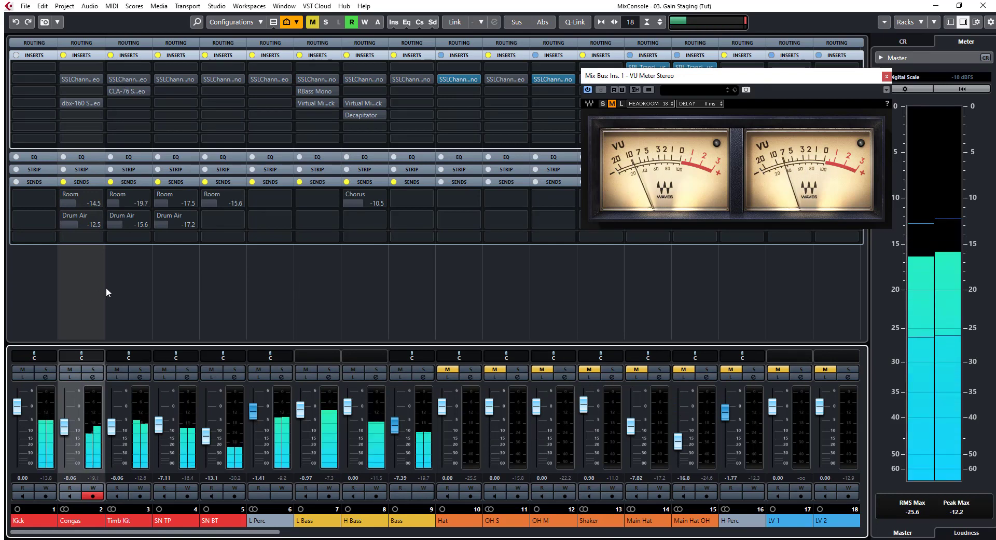
mouse_move(308, 222)
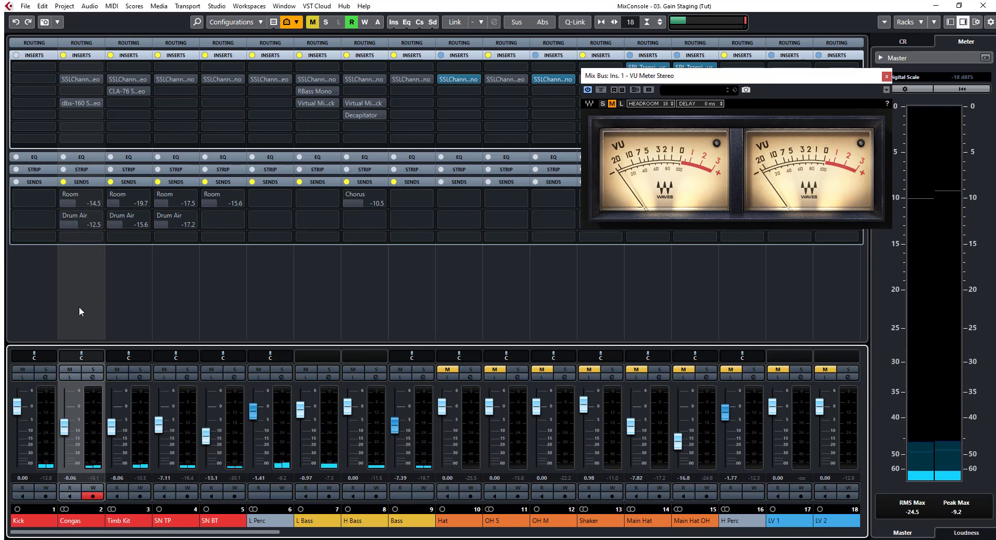
shift+click(362, 294)
click(575, 21)
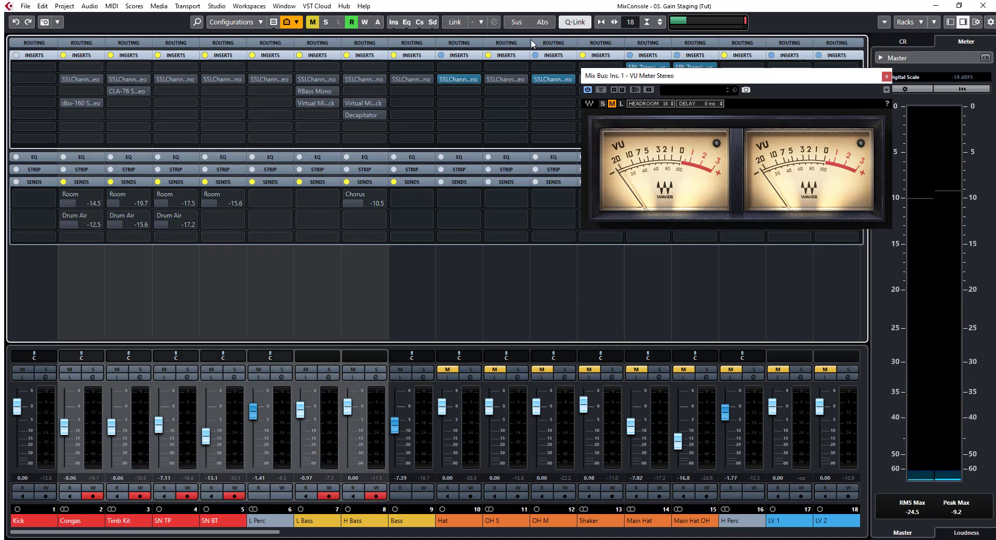
click(346, 182)
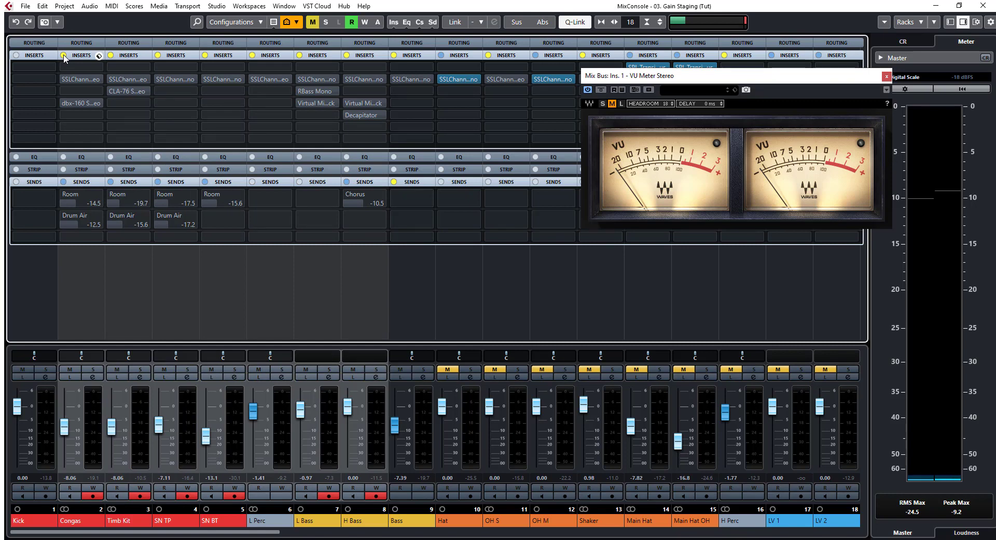
click(63, 182)
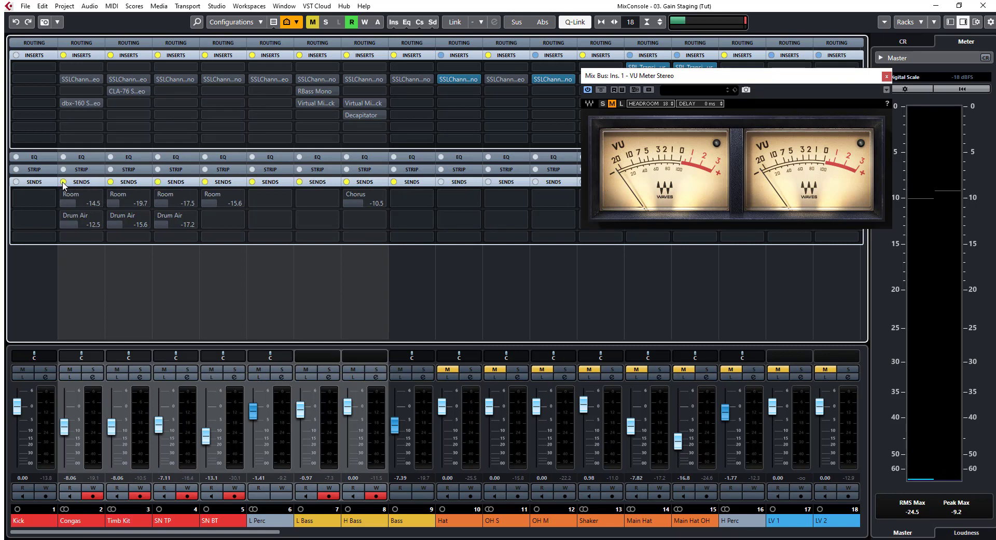
click(63, 182)
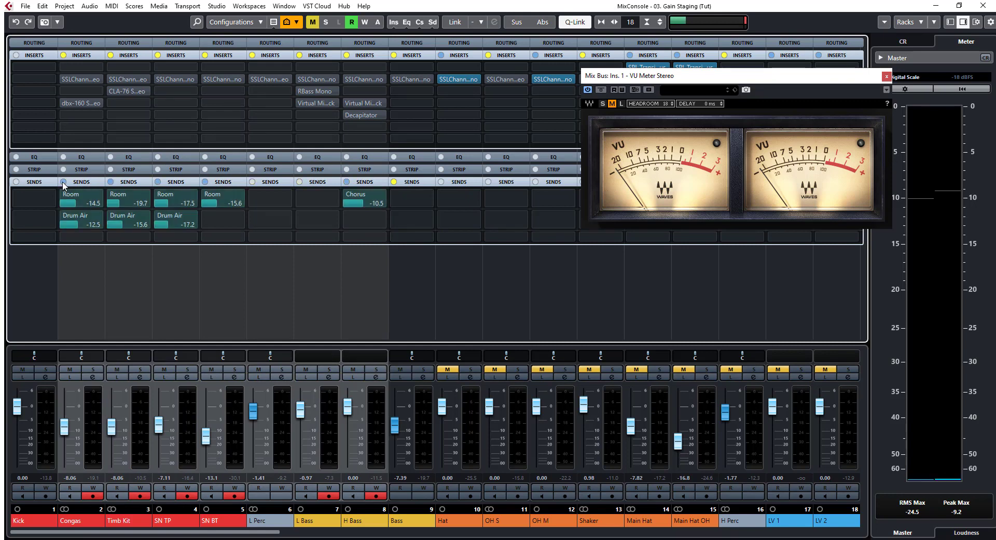
click(63, 55)
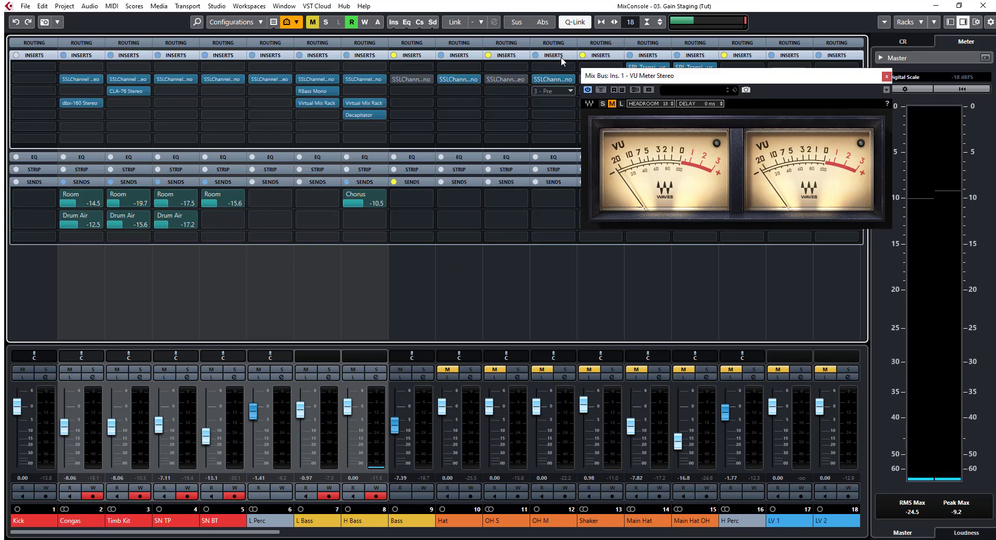
click(575, 22)
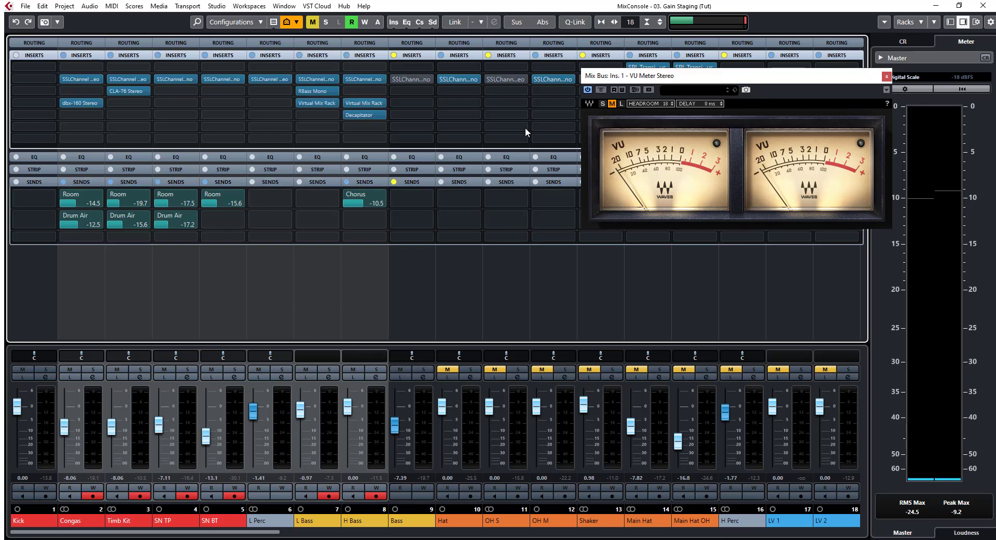
key(space)
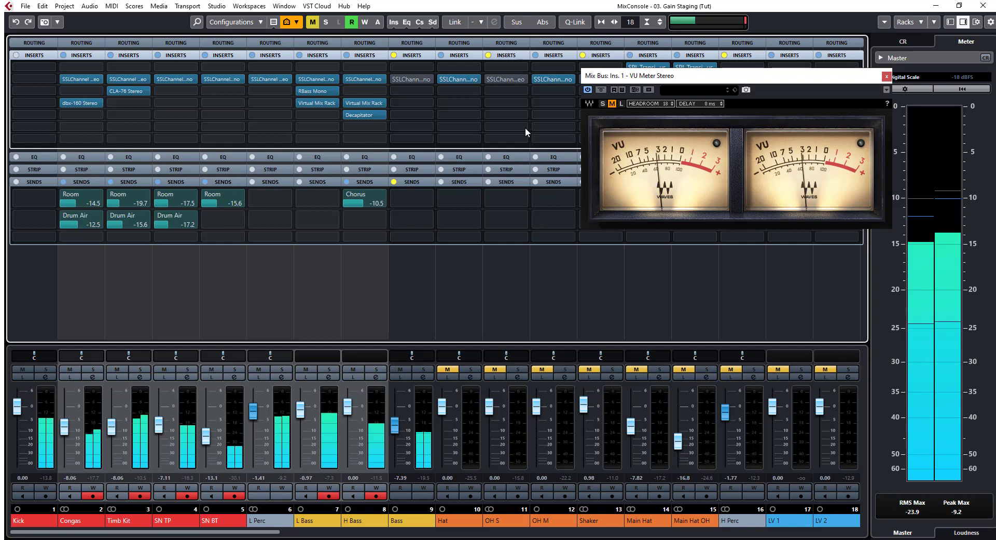
key(space)
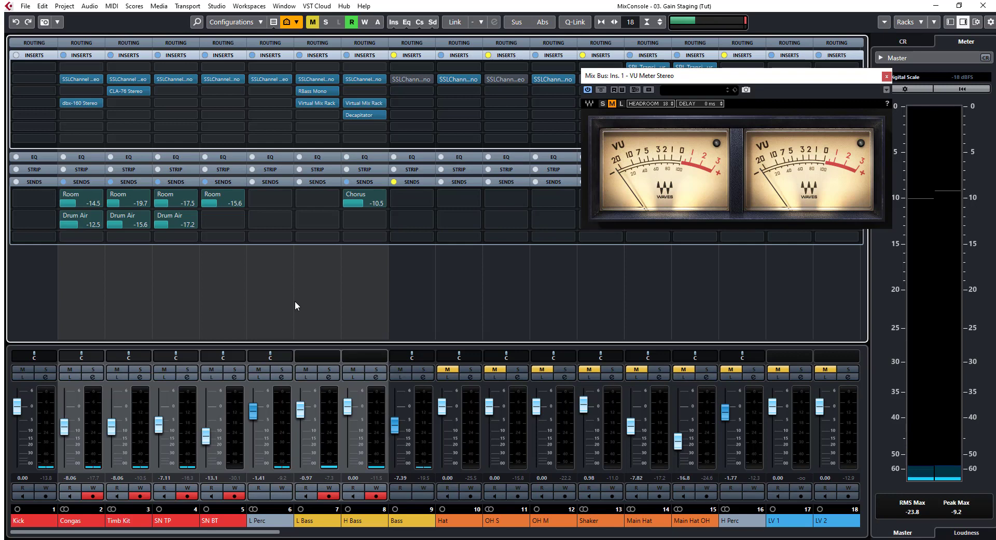
click(73, 298)
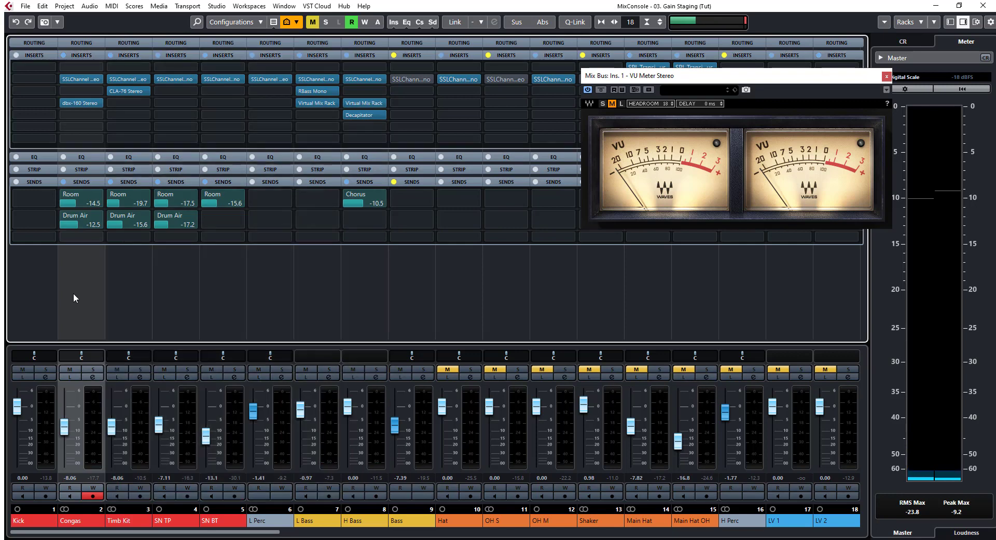
Step: Inspect the SSLChannel plugins on Congas, Timb Kit, L Bass and H Bass
double_click(73, 79)
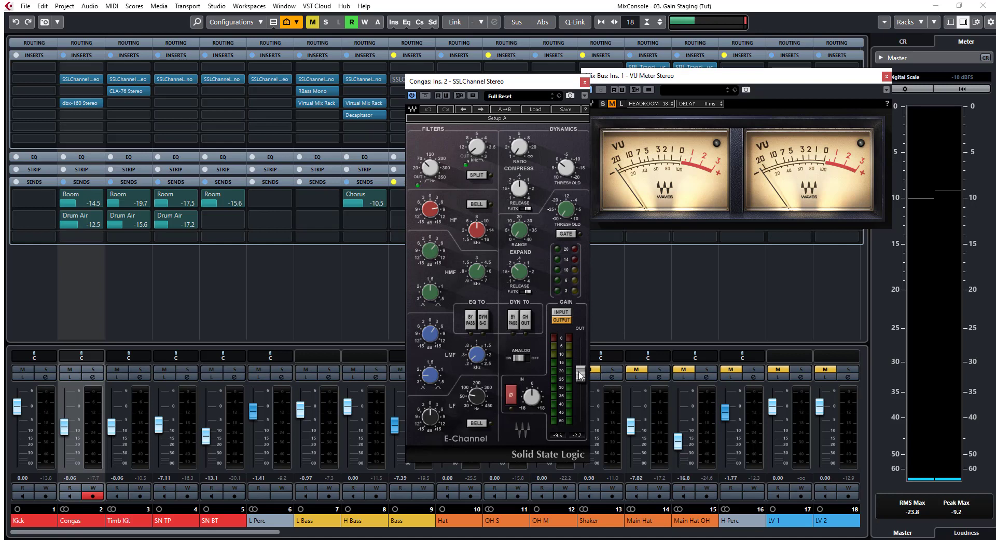
click(584, 82)
click(120, 80)
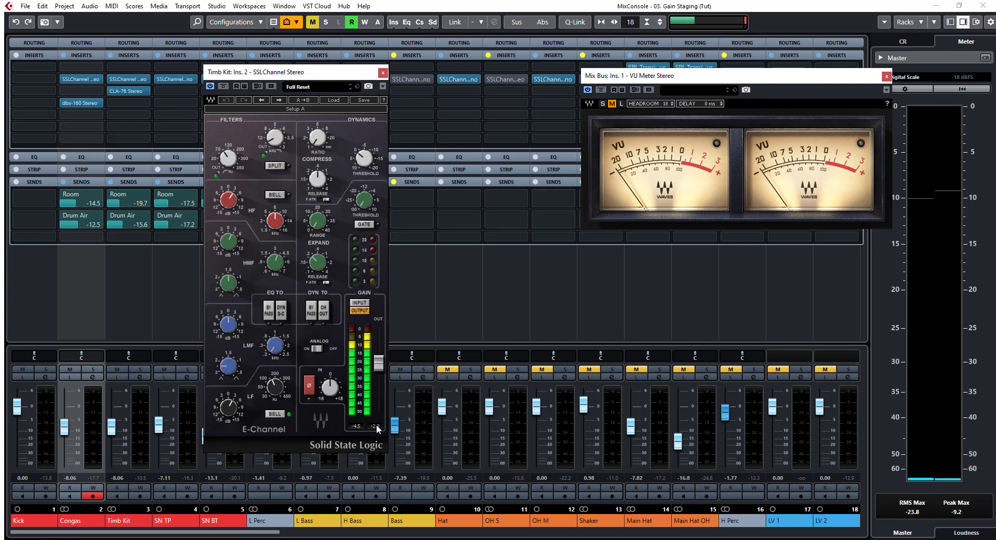
click(383, 72)
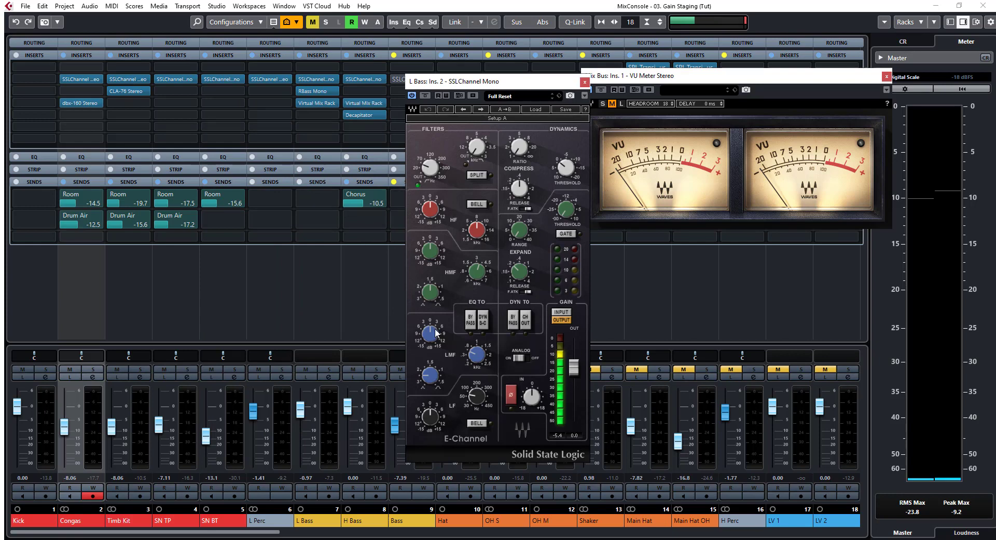
click(584, 82)
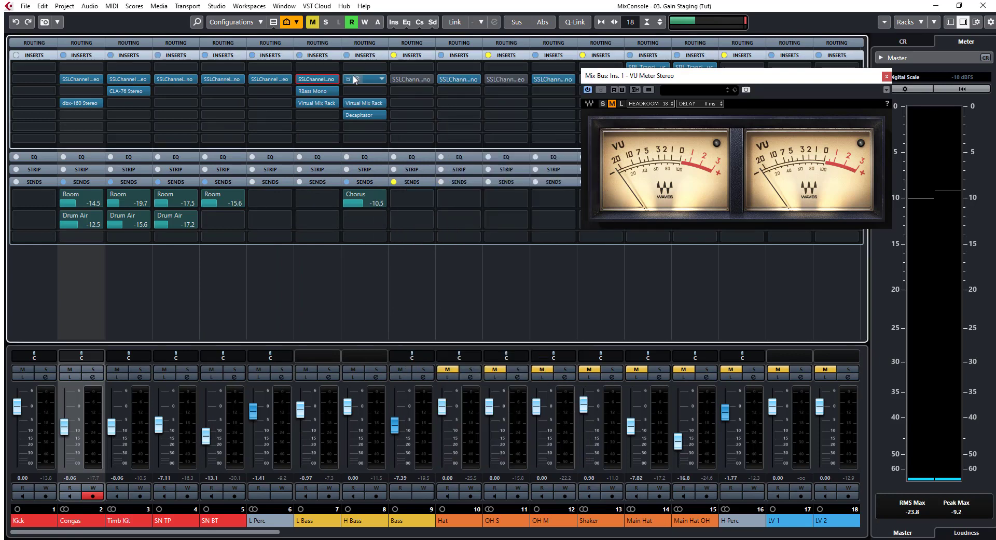
click(360, 78)
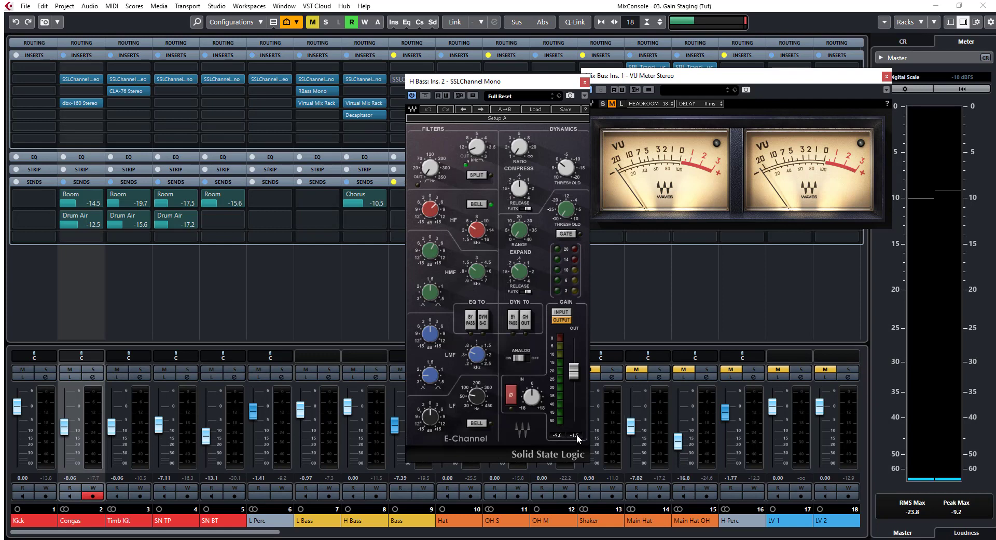
click(584, 82)
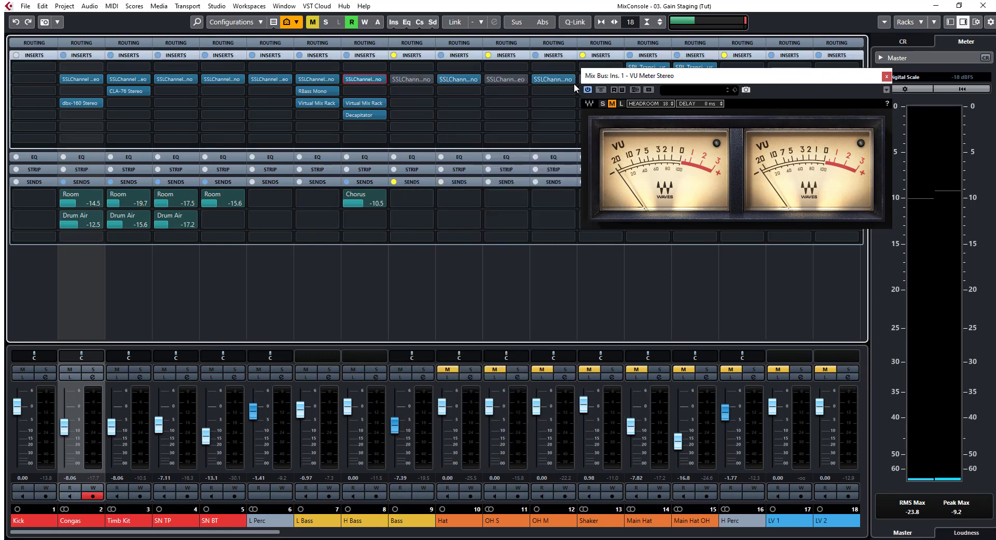
Step: Solo and play Timb Kit, toggling its CLA-76 bypass twice to compare levels
click(123, 91)
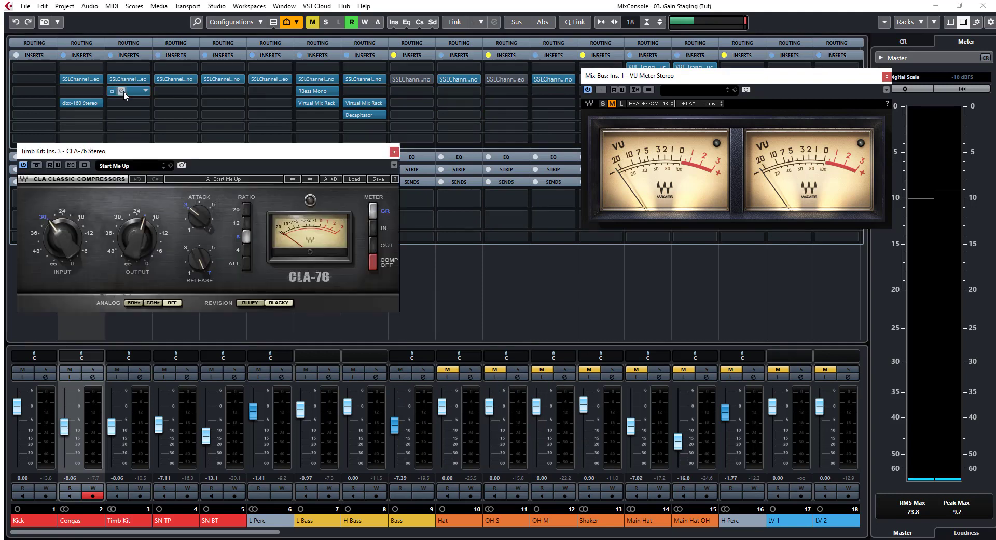
click(140, 370)
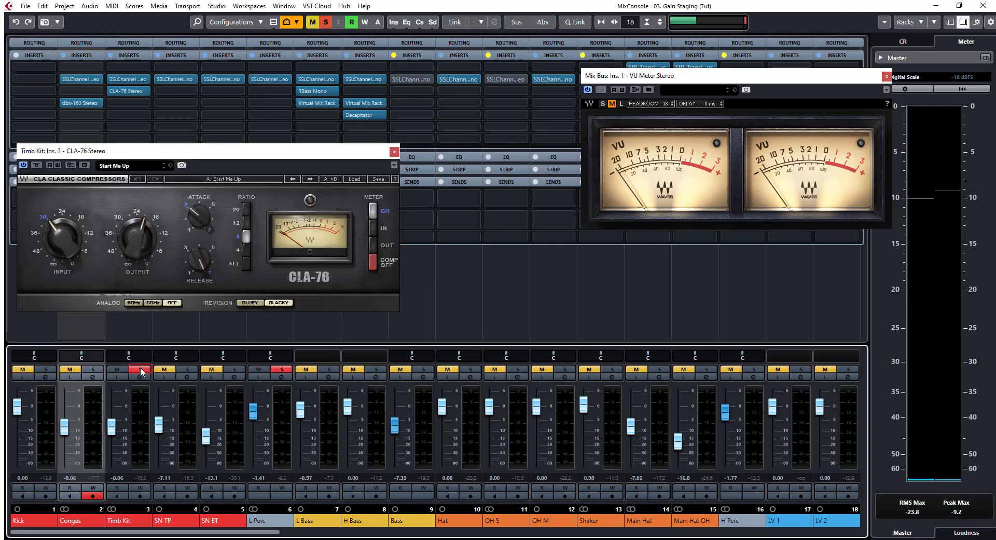
key(space)
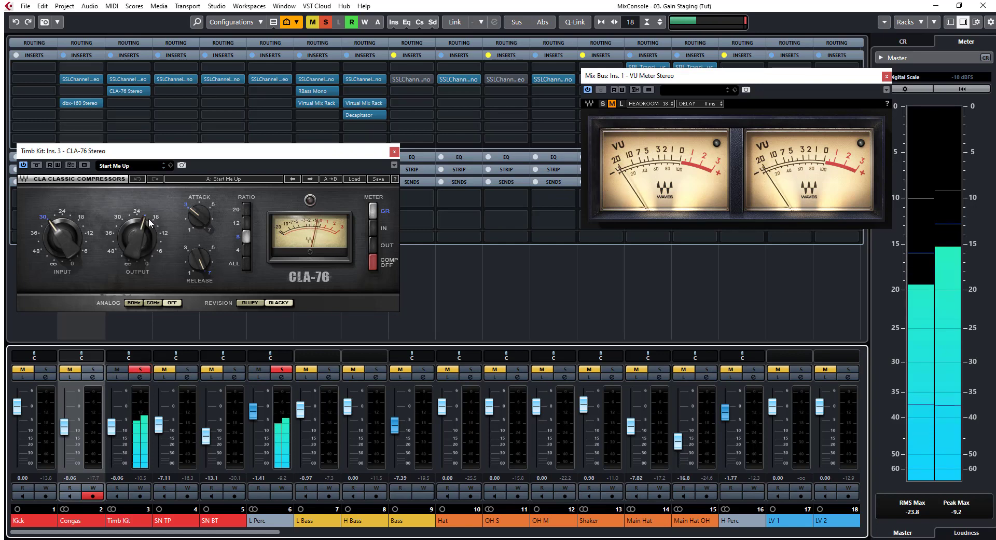
click(37, 165)
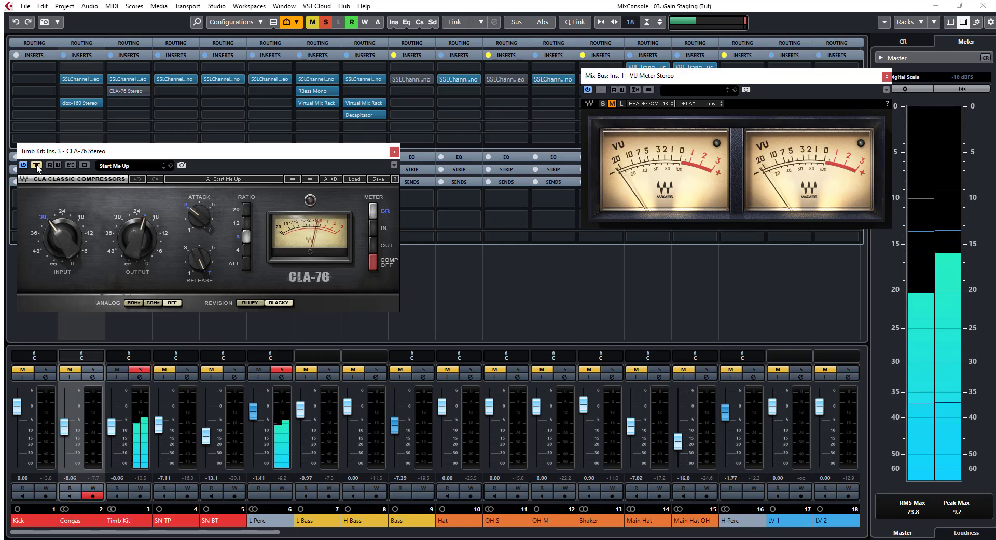
click(36, 165)
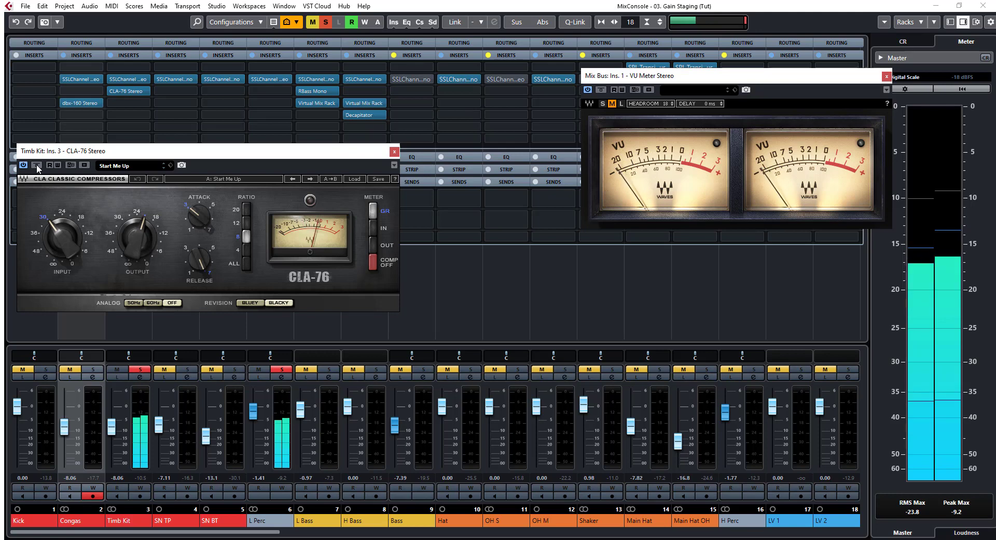
click(36, 165)
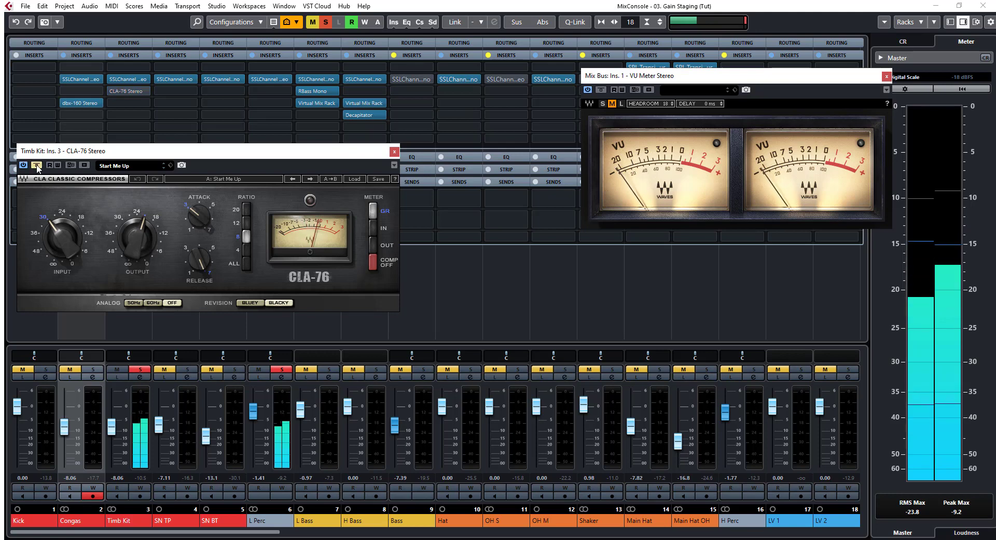
click(36, 165)
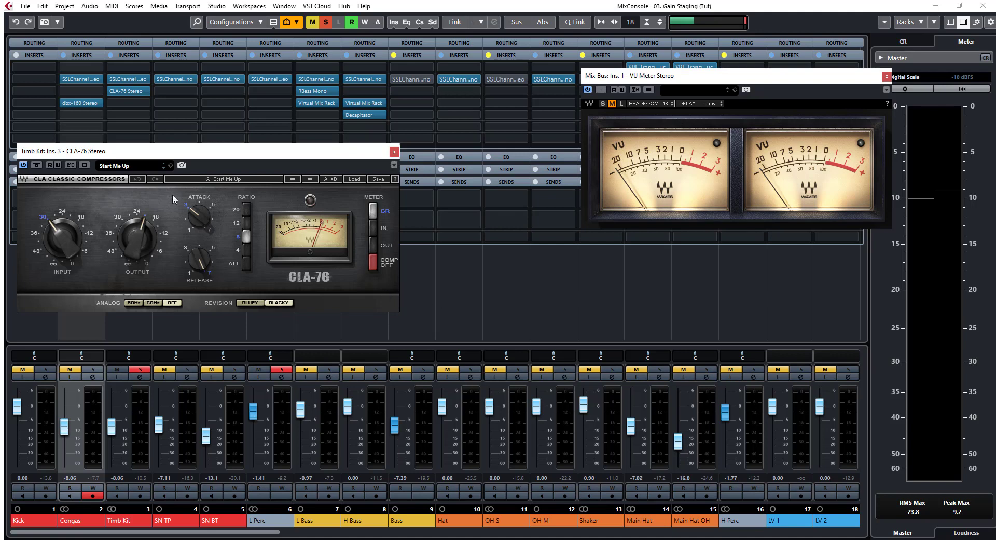
Step: Close the CLA-76 and set the Congas and Timb Kit SSLChannel output gains to 0.0
scroll(154, 218, up, 2)
click(394, 152)
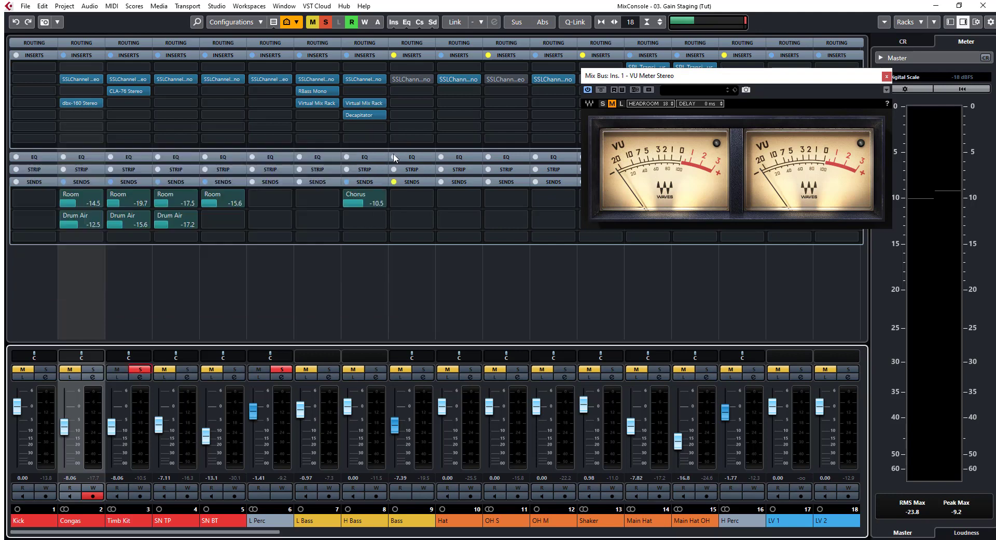
click(76, 78)
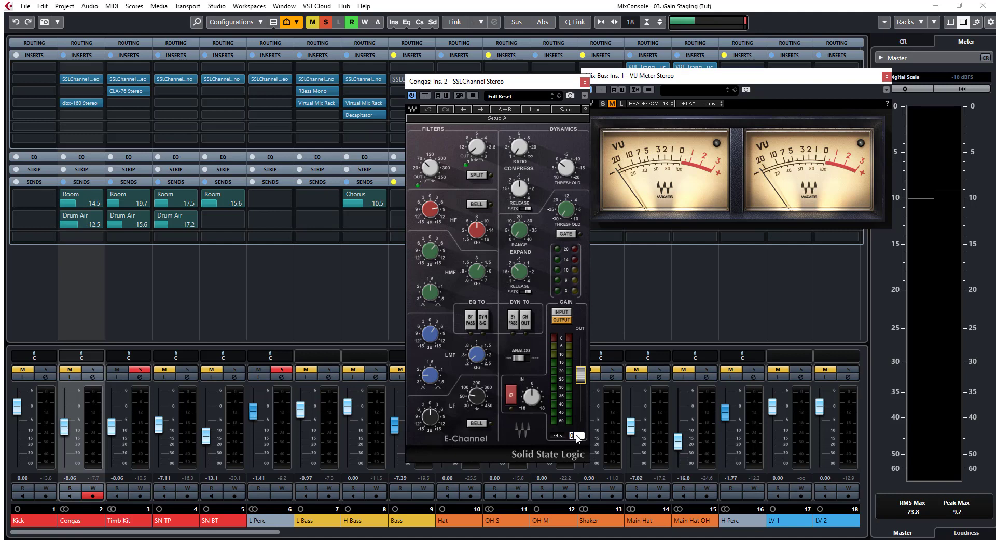
click(577, 435)
text(0)
key(Return)
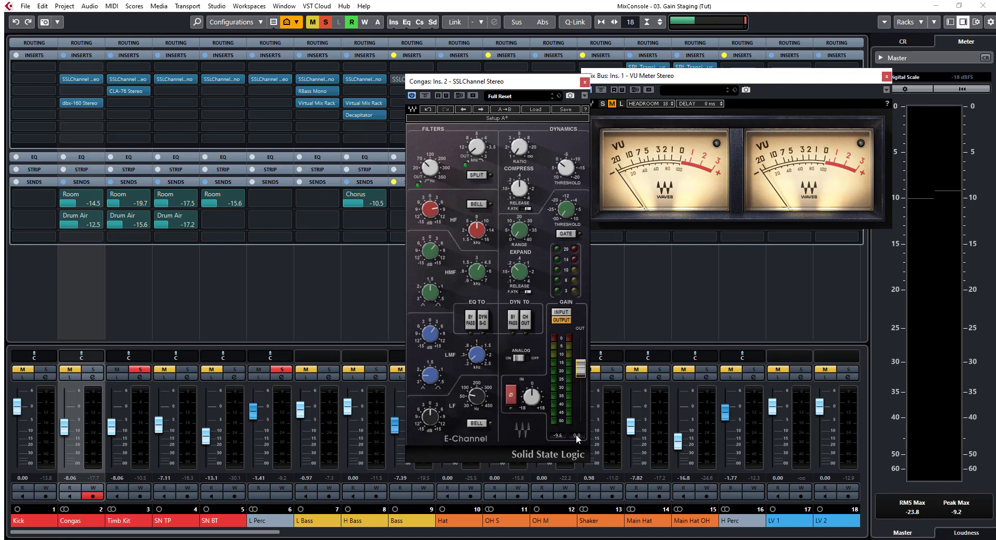
click(584, 82)
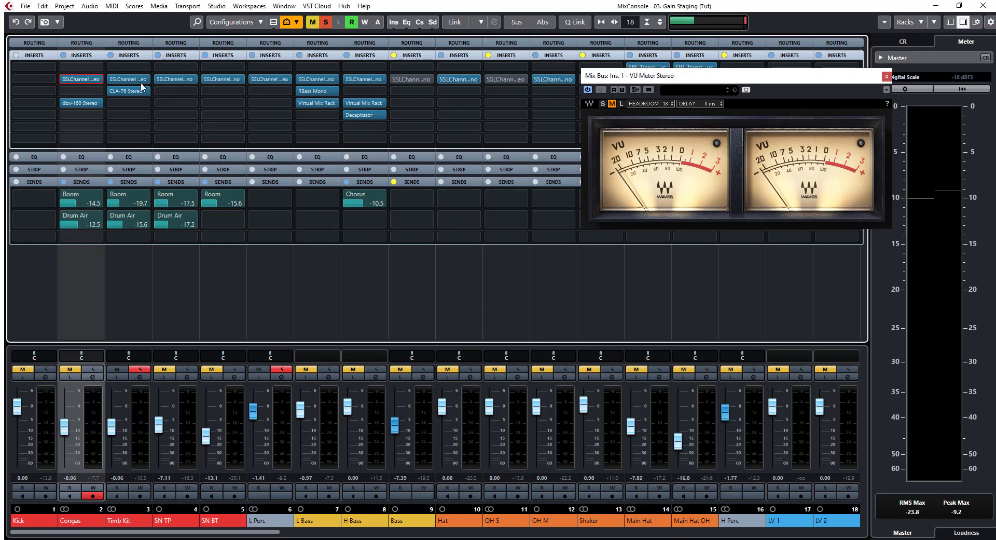
click(122, 78)
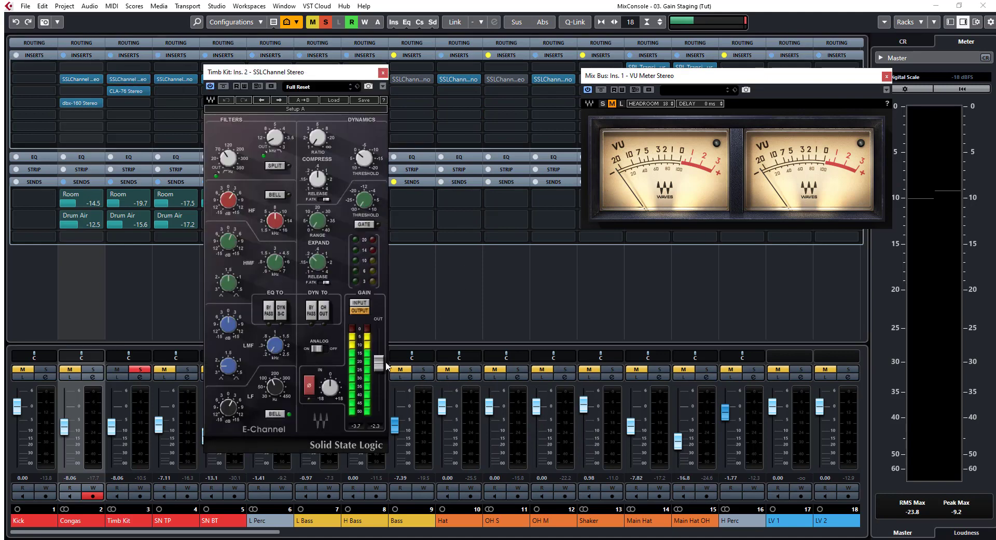
click(375, 426)
text(0)
key(Return)
click(382, 73)
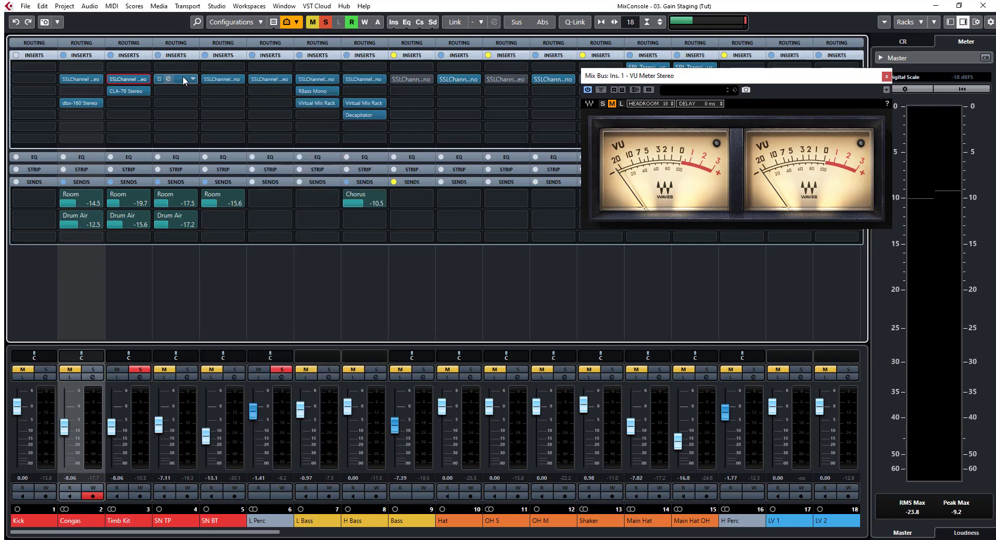
Step: Set the SN TP and SN BT channel strip output gains to 0.0
click(164, 76)
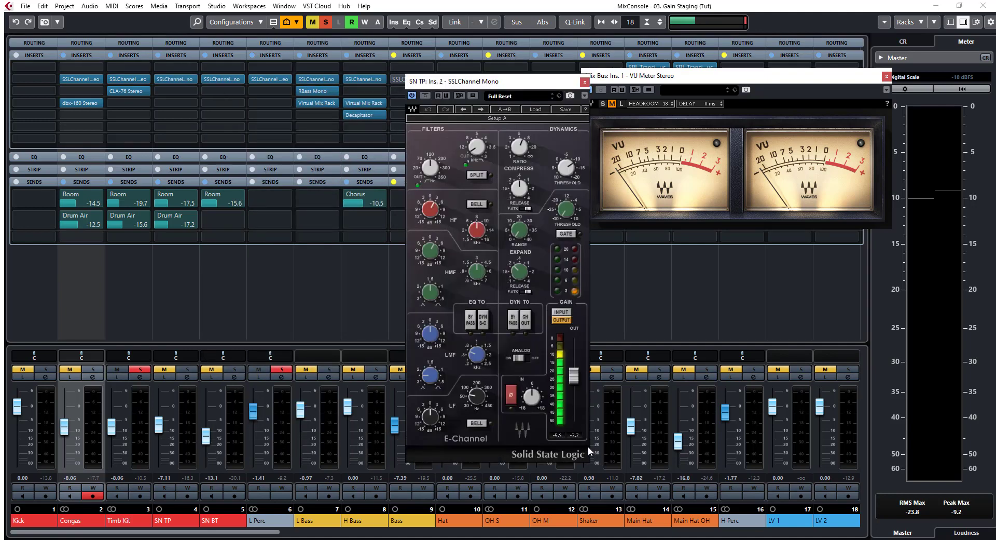
click(575, 436)
text(0)
key(Return)
click(585, 81)
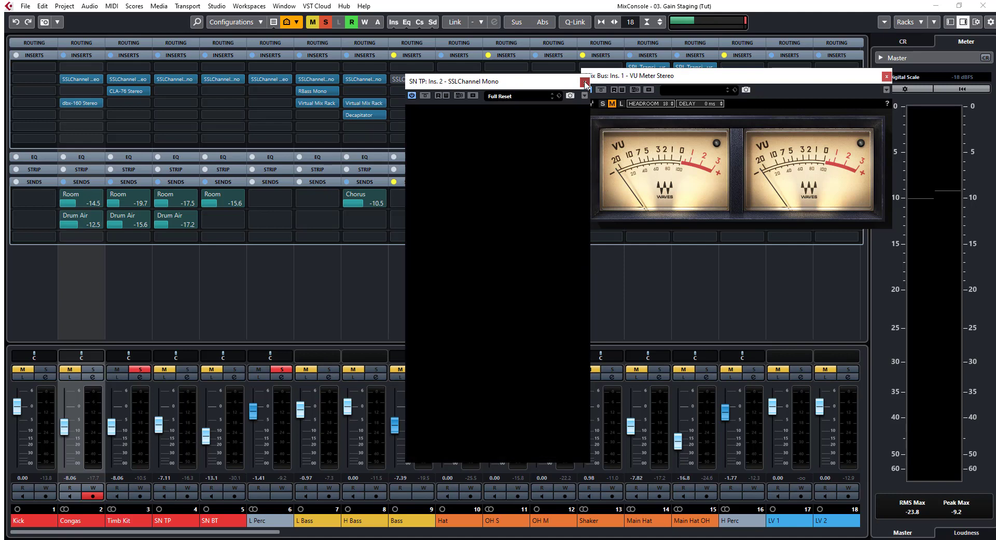
click(214, 76)
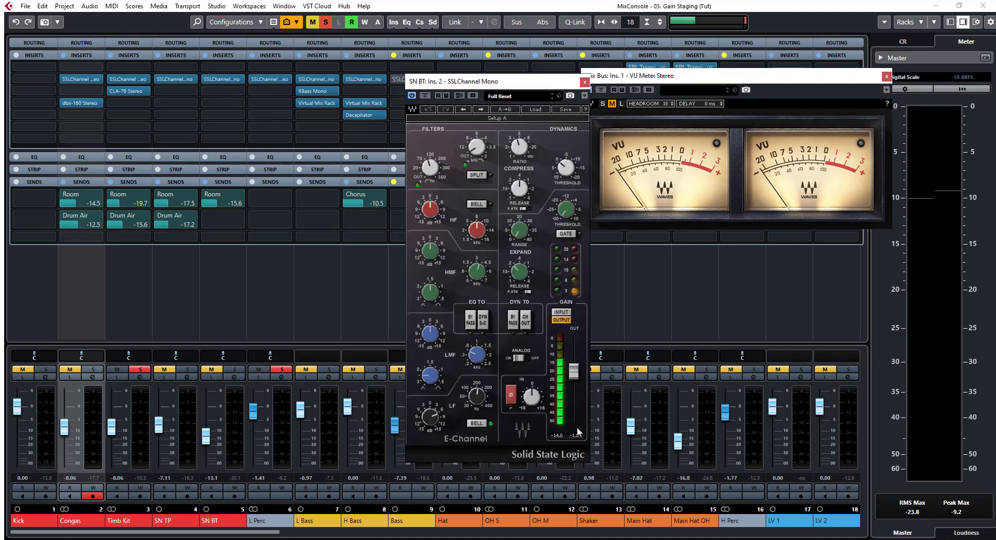
text(0)
key(Return)
click(585, 82)
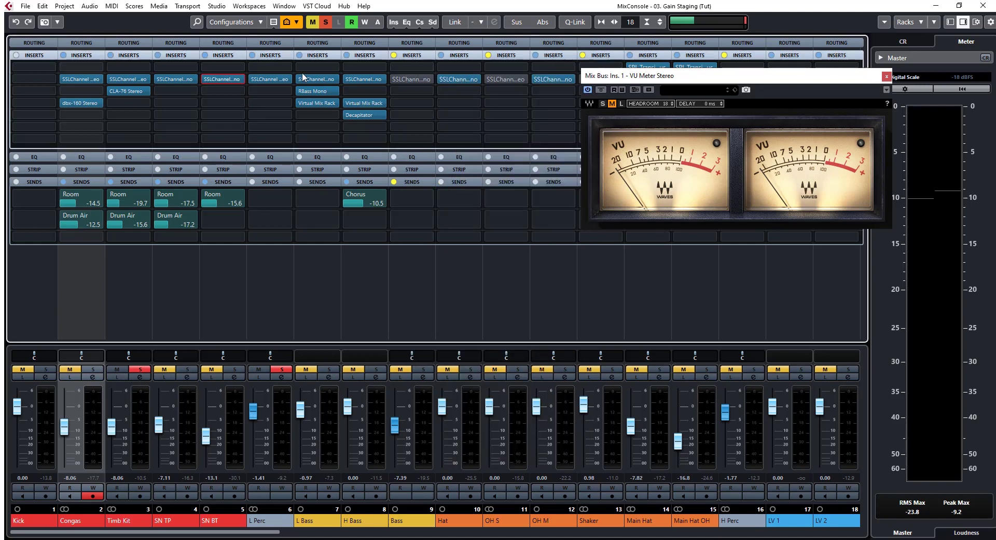
Step: Check the L Perc and L Bass channel strips, then set H Bass output to 0.0
click(264, 77)
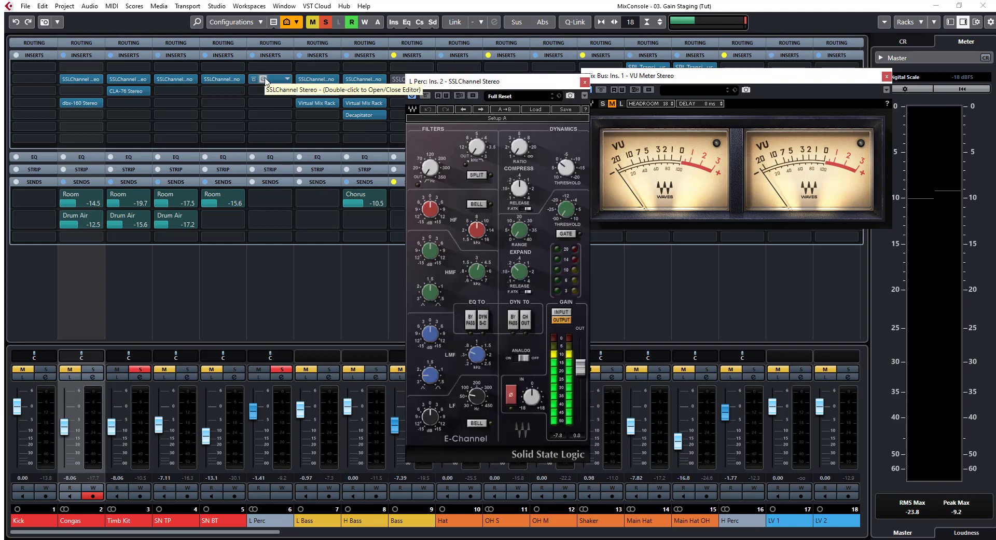
click(264, 79)
click(314, 78)
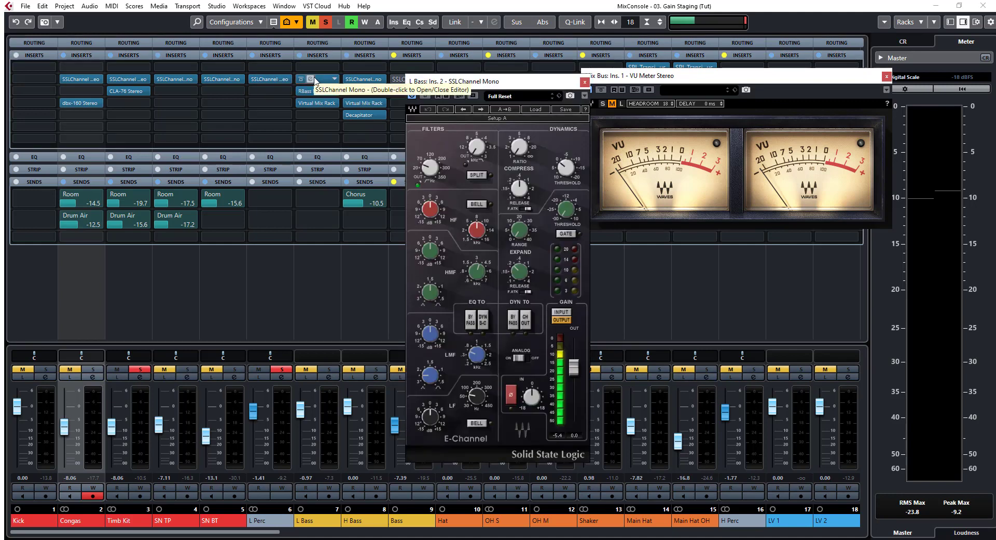
click(327, 78)
click(359, 79)
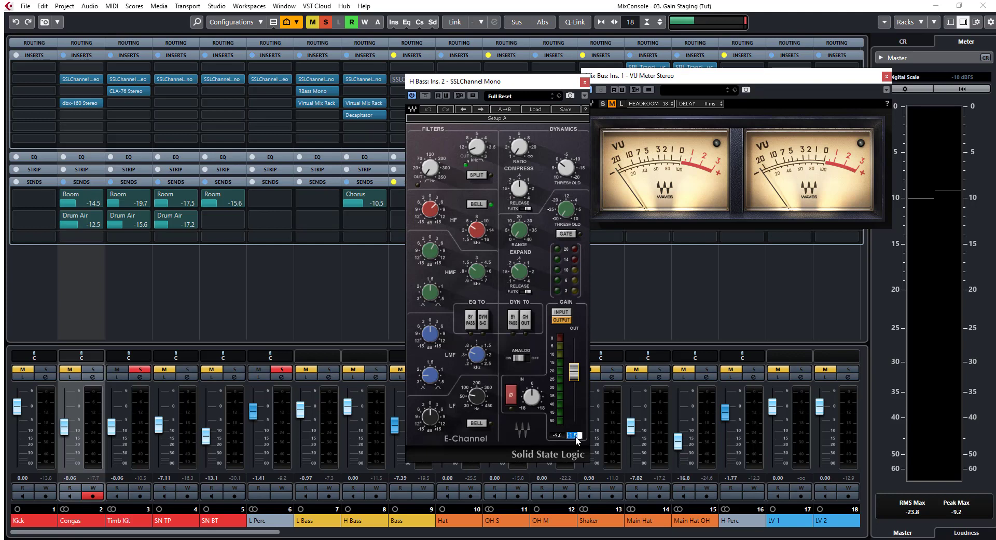
text(0)
key(Return)
click(585, 82)
Step: Set the L Bass RBass Gain to 0.0 and close the Virtual Mix Rack and Decapitator
click(311, 93)
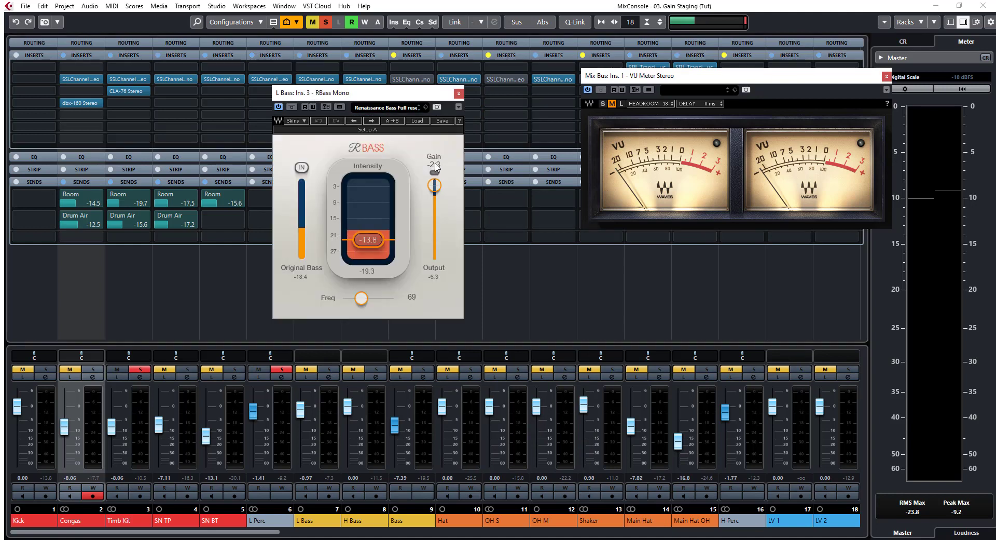
click(436, 165)
text(0)
key(Return)
click(458, 94)
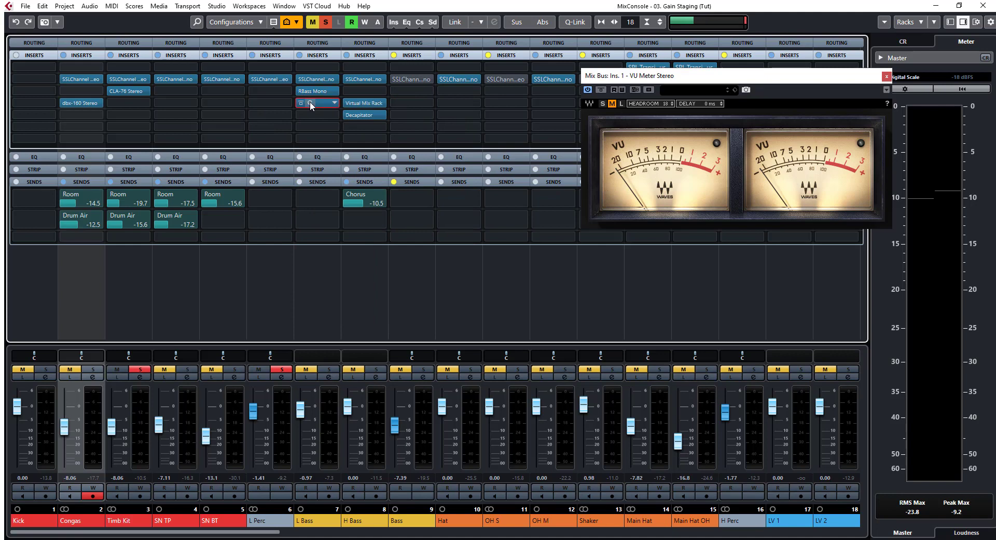
drag(309, 101, 309, 101)
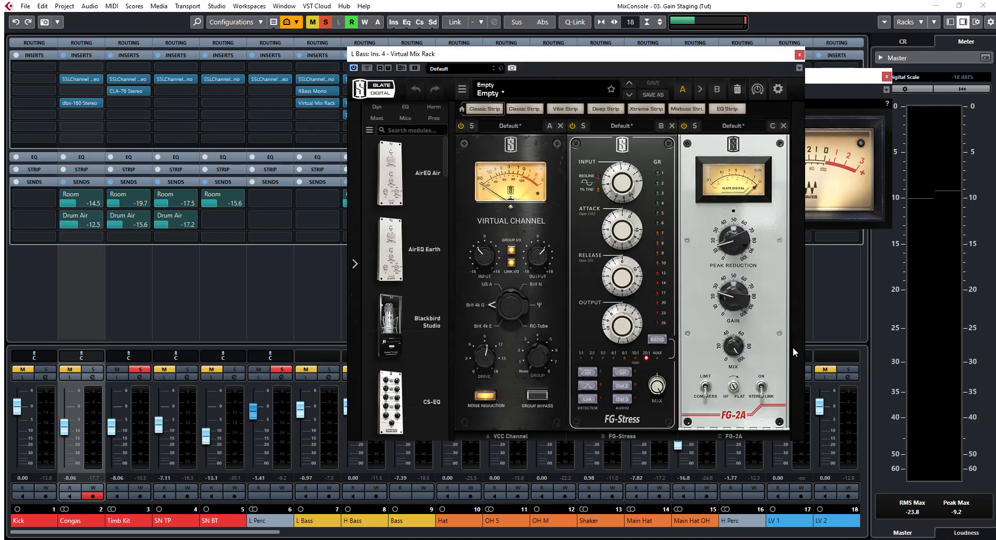
click(799, 54)
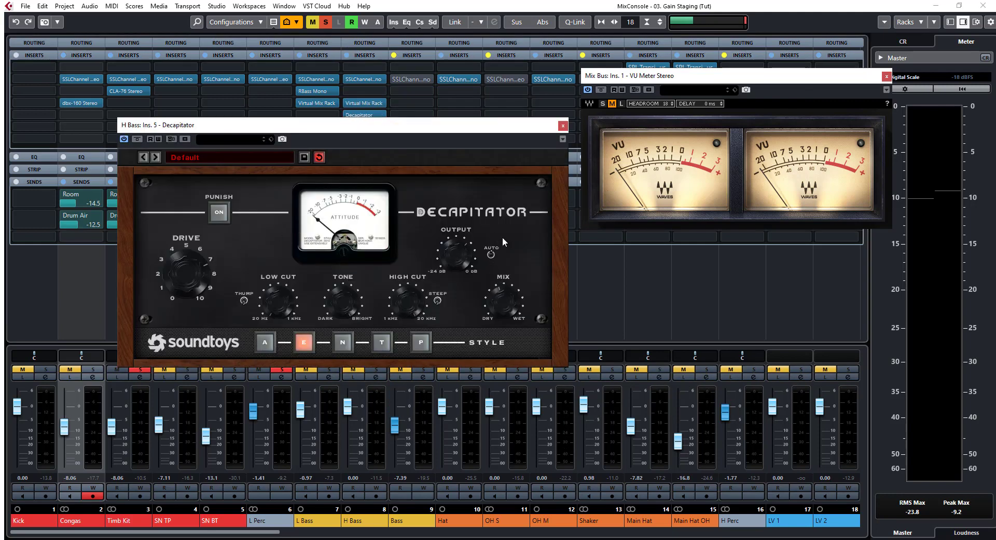
click(562, 125)
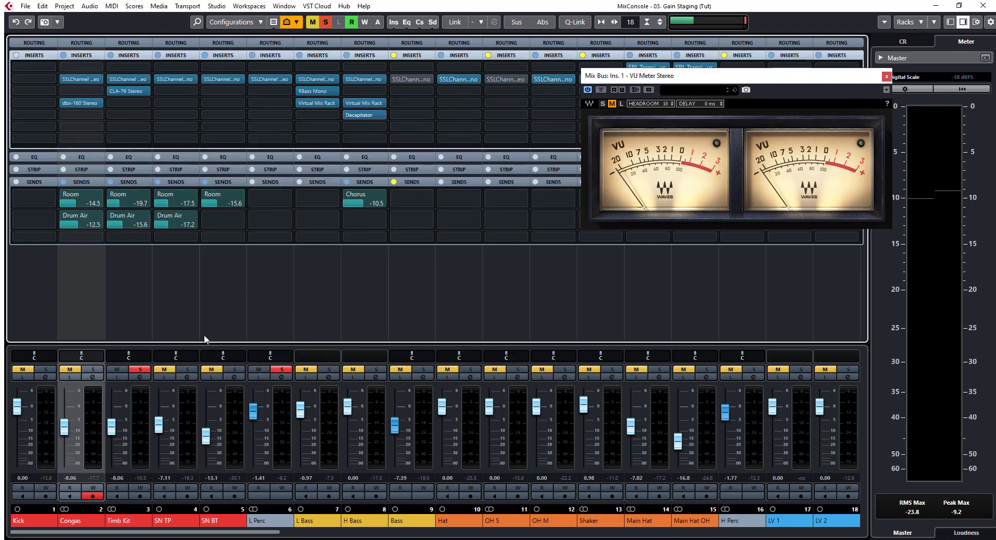
Step: Unsolo Timb Kit and L Perc, then play the mix with the master meter's max readouts reset
click(140, 368)
click(281, 369)
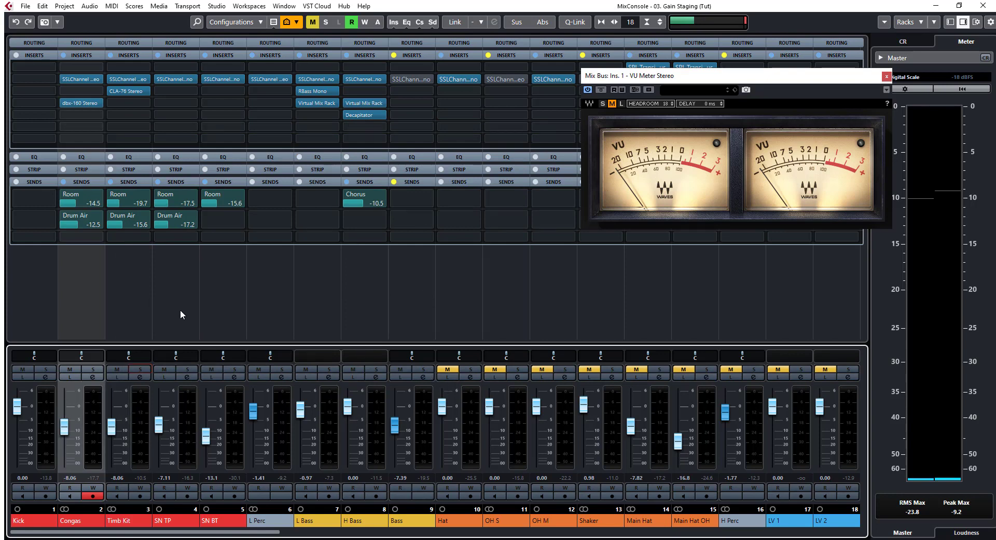
key(space)
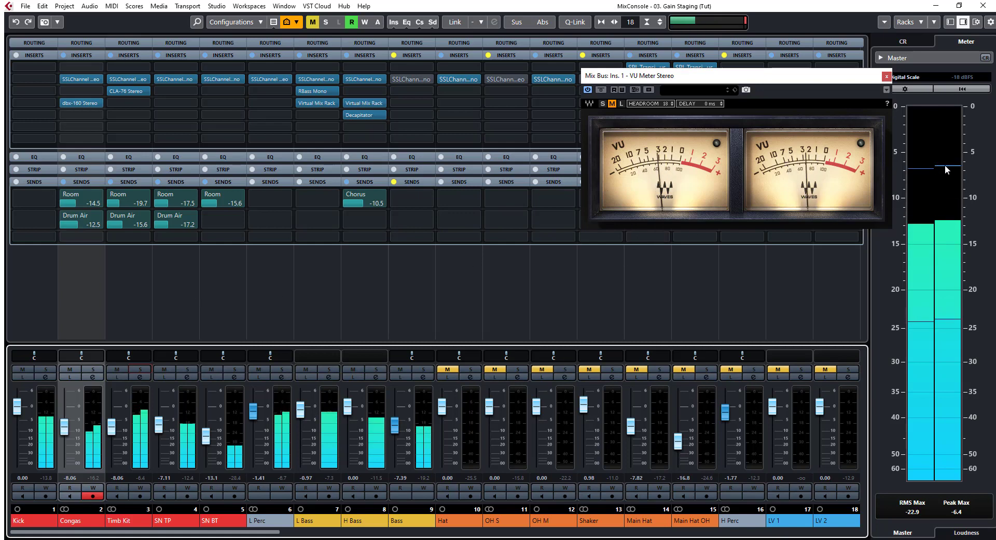
click(959, 511)
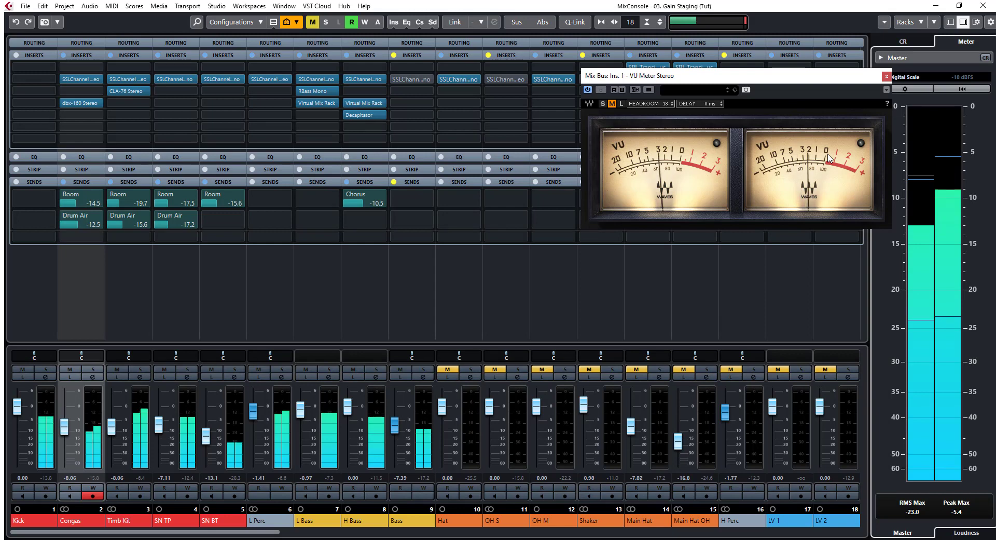
key(space)
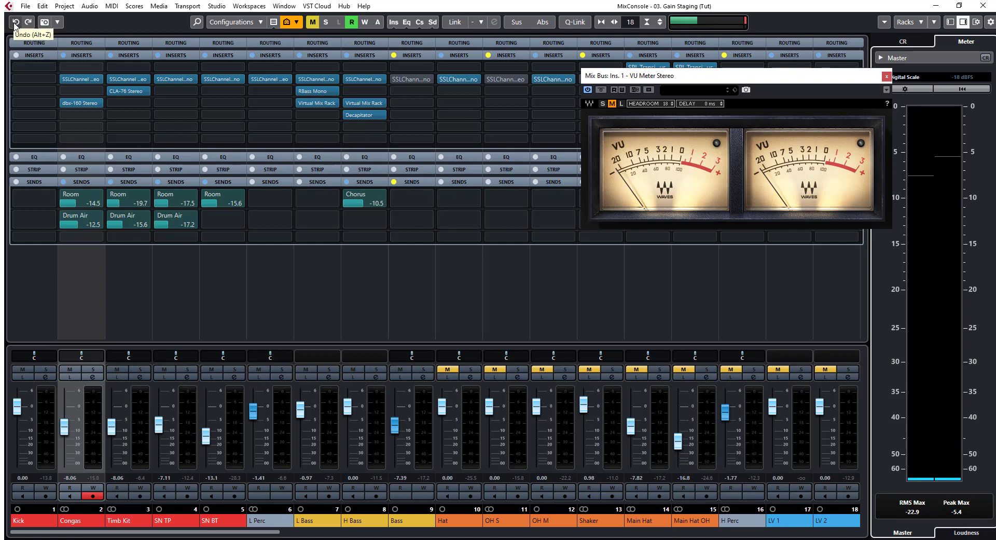
Step: Undo the Congas SSLChannel output and LMF gain edits, then redo once to restore the sends
click(75, 79)
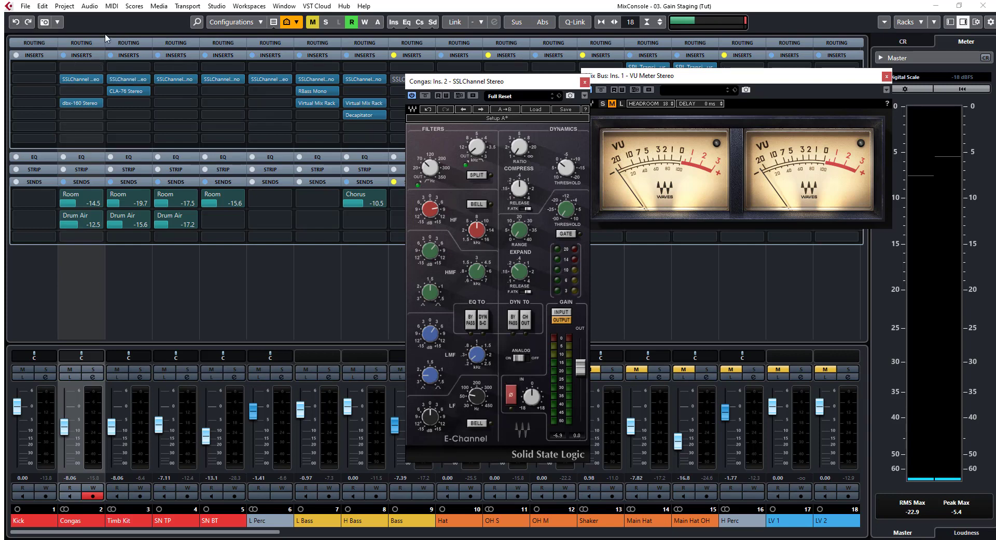
click(15, 23)
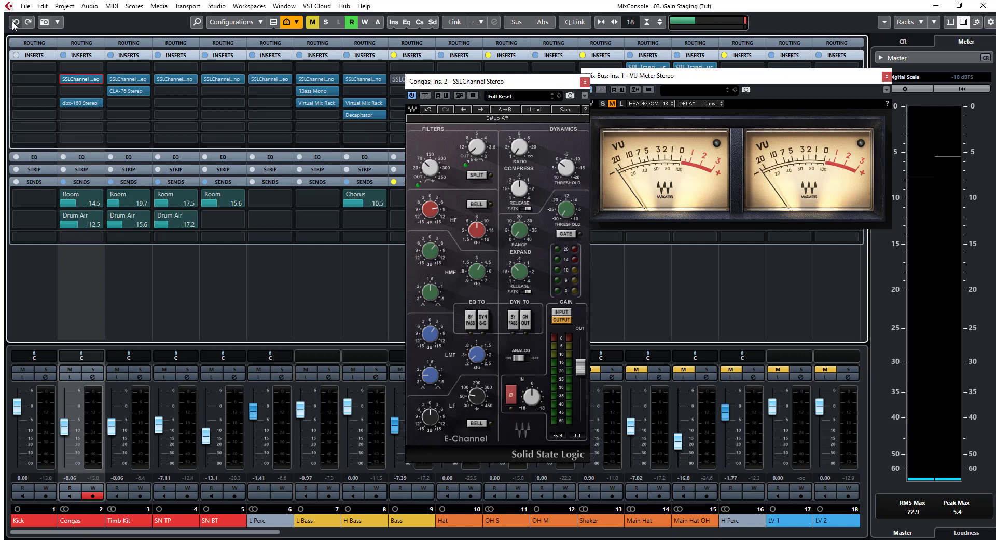
click(15, 22)
click(15, 22)
click(12, 26)
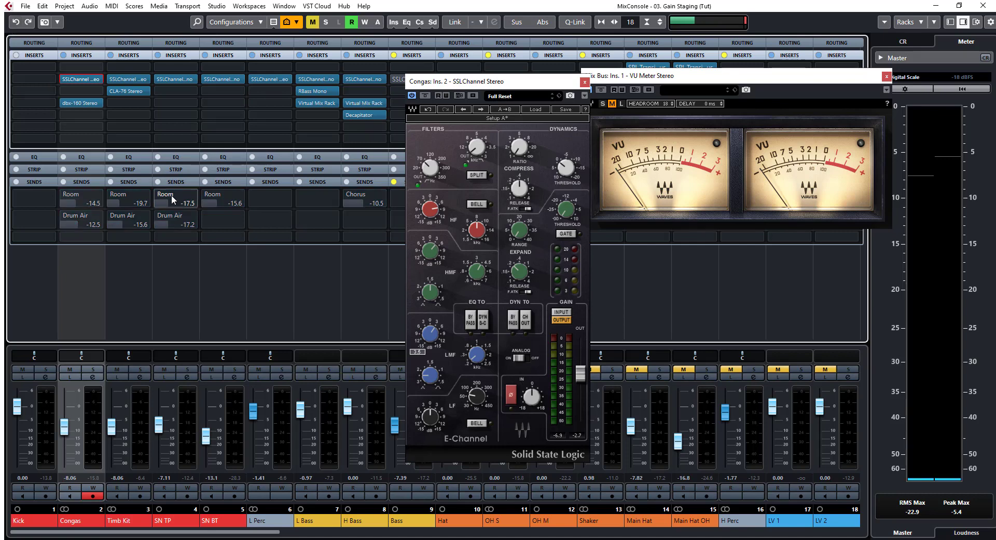
click(28, 23)
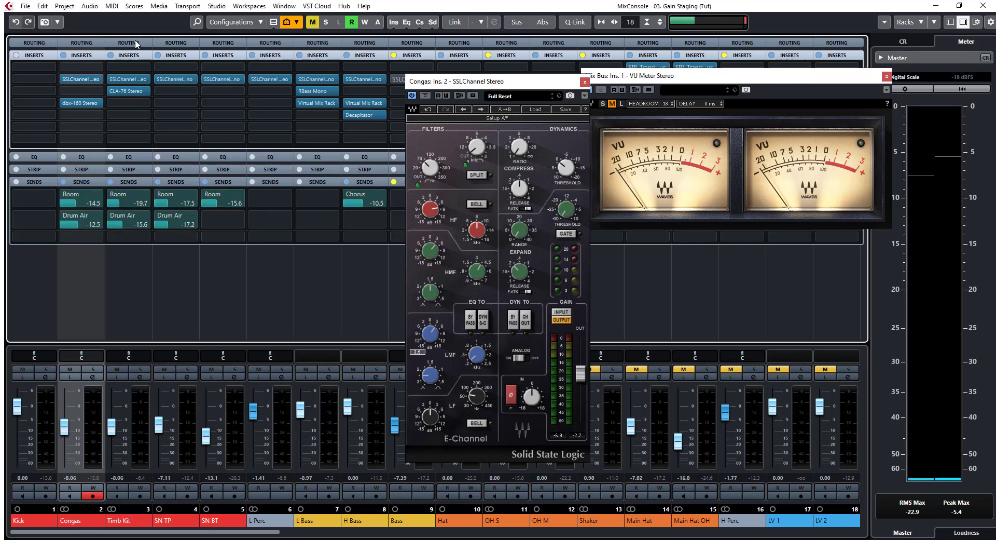
click(585, 83)
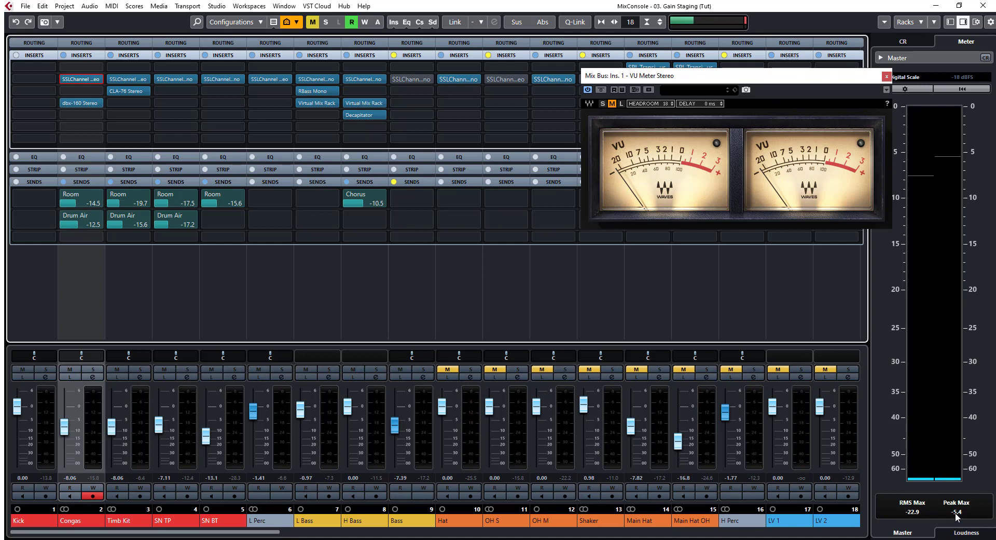
Step: Play the mix again and read the Mix Bus at RMS Max -23.8, Peak Max -10.5
key(space)
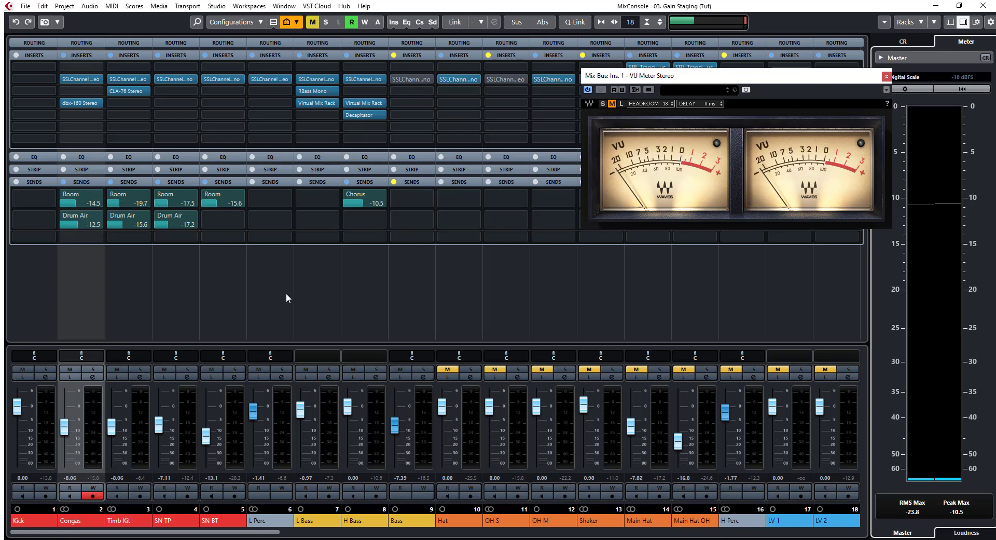
click(73, 79)
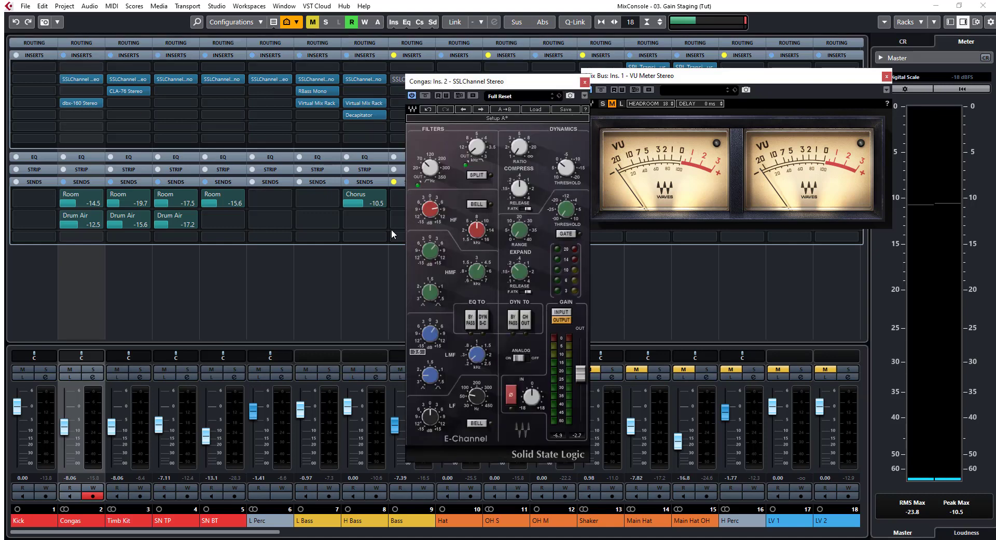
click(125, 91)
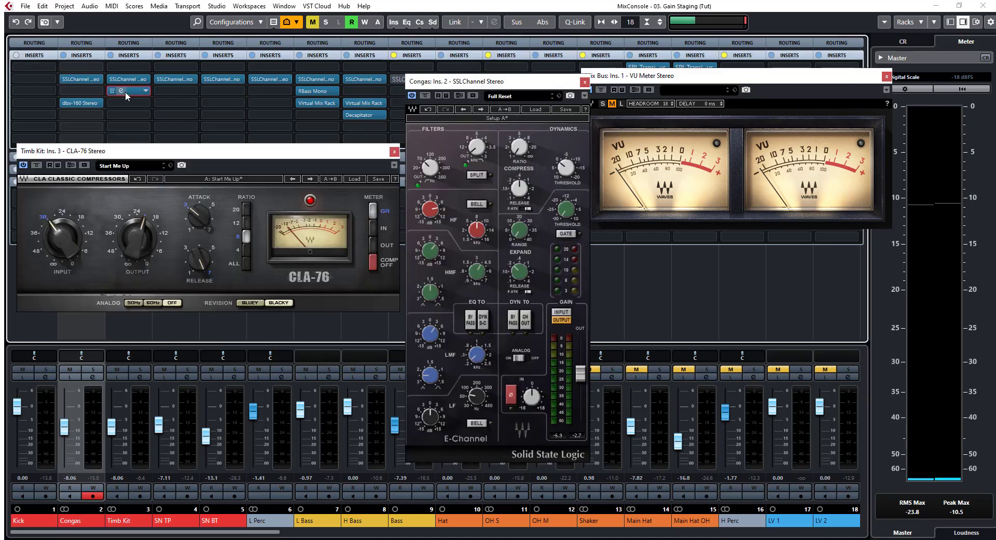
click(313, 101)
click(310, 91)
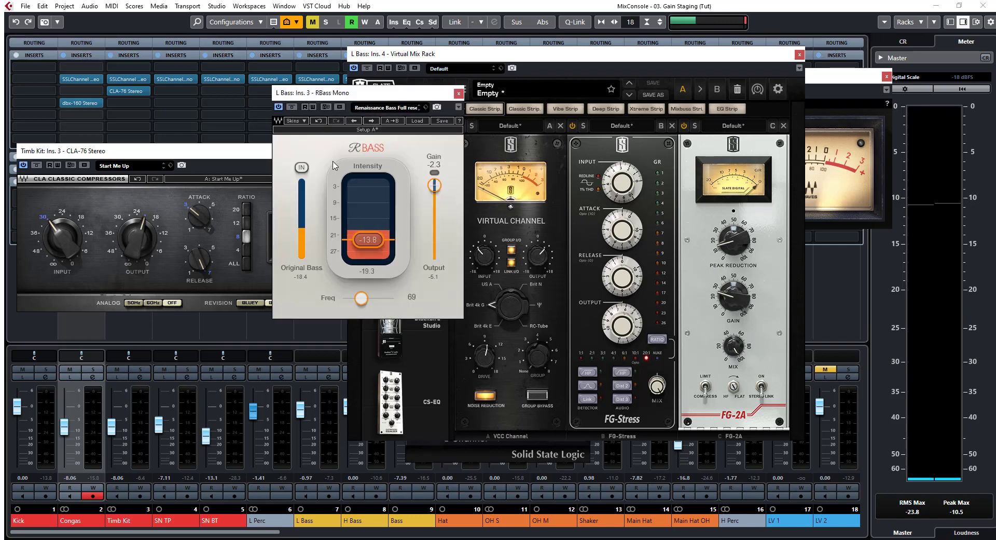
click(458, 94)
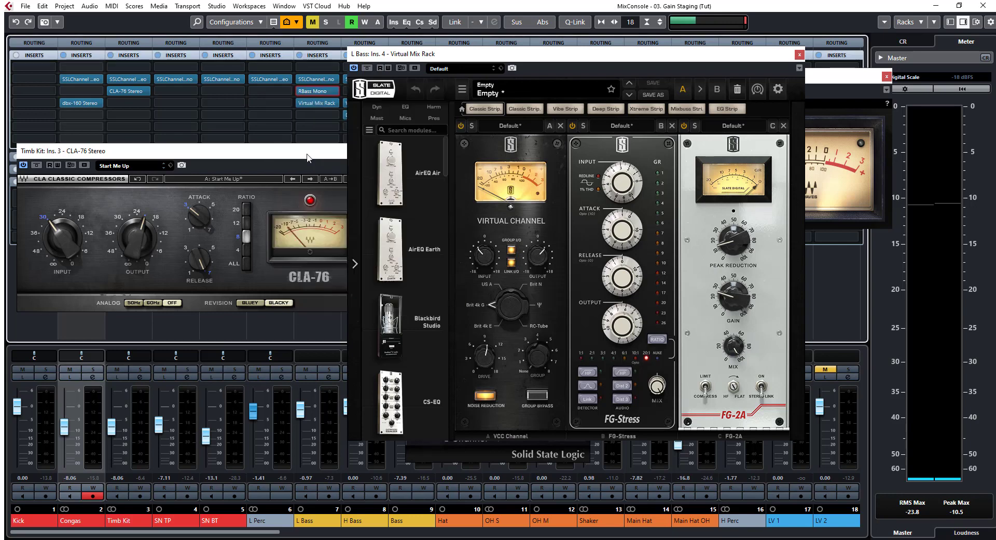
click(397, 151)
click(800, 54)
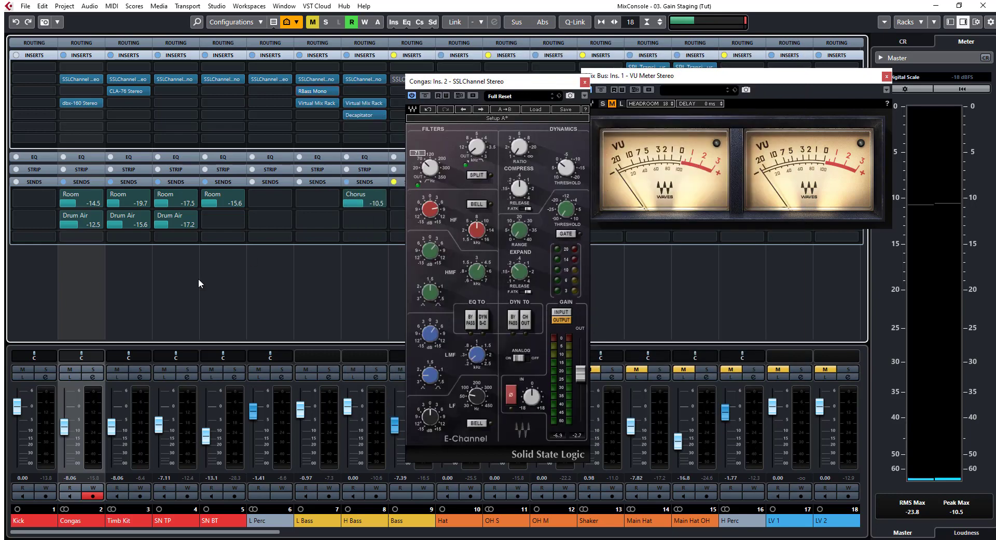
click(585, 81)
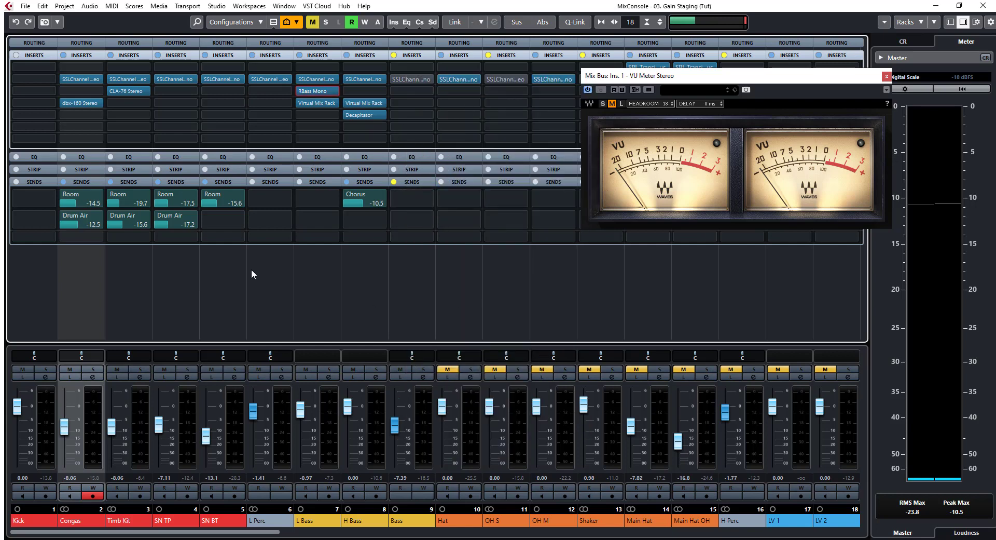